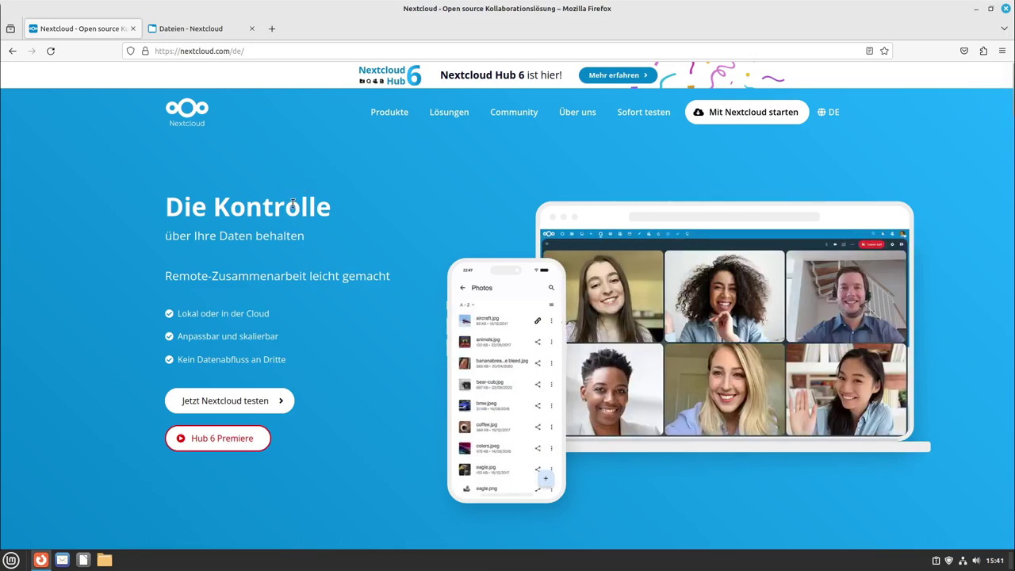
# Step: Scroll the Nextcloud homepage and advance the partner logo carousel twice
pyautogui.scroll(-8, 297, 205)
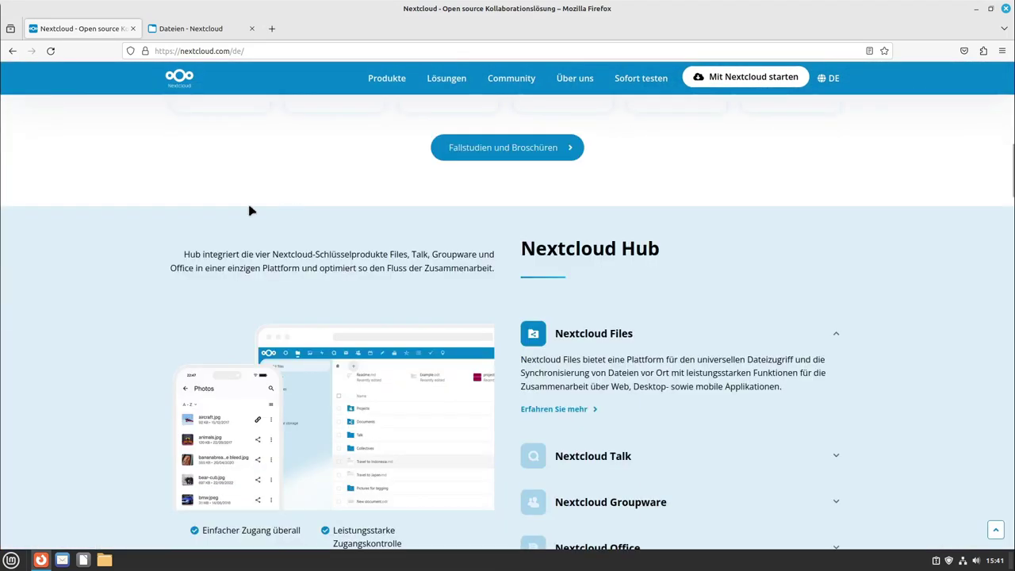
pyautogui.scroll(2, 250, 210)
pyautogui.scroll(2, 272, 188)
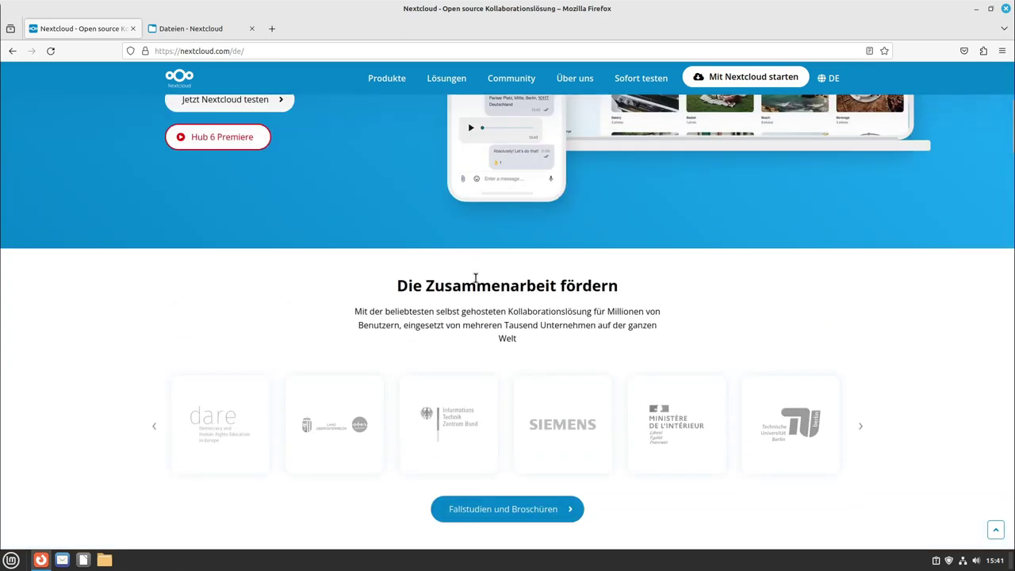
pyautogui.scroll(-1, 473, 277)
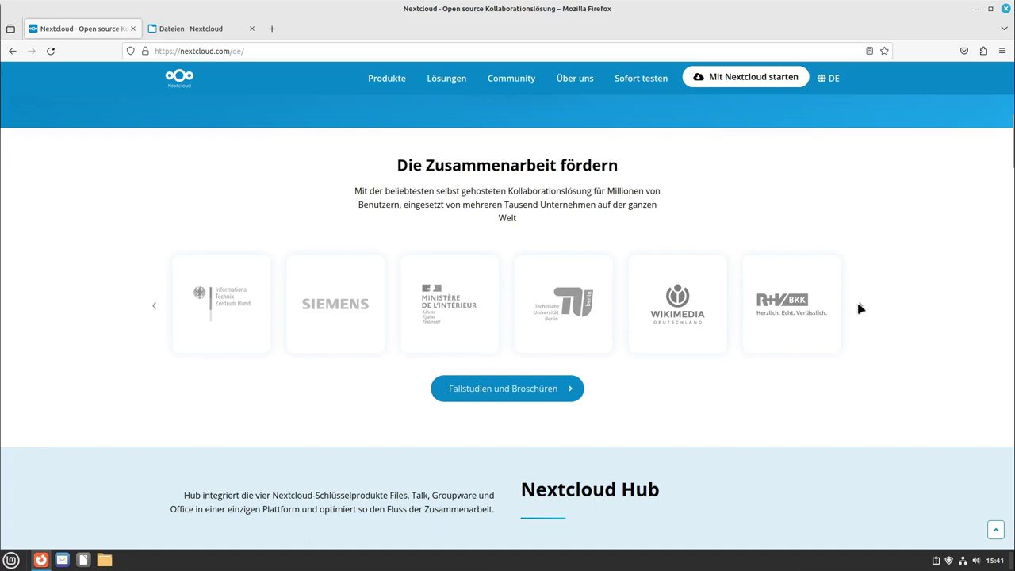
pyautogui.click(860, 308)
pyautogui.click(861, 308)
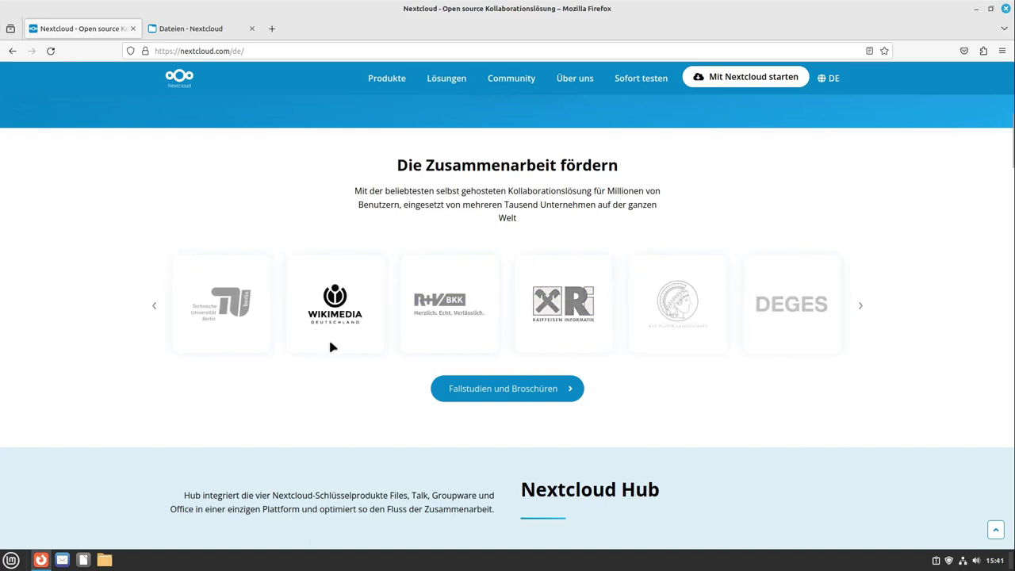
# Step: Scroll further down the homepage, then switch to the 'Dateien - Nextcloud' tab
pyautogui.scroll(-3, 331, 347)
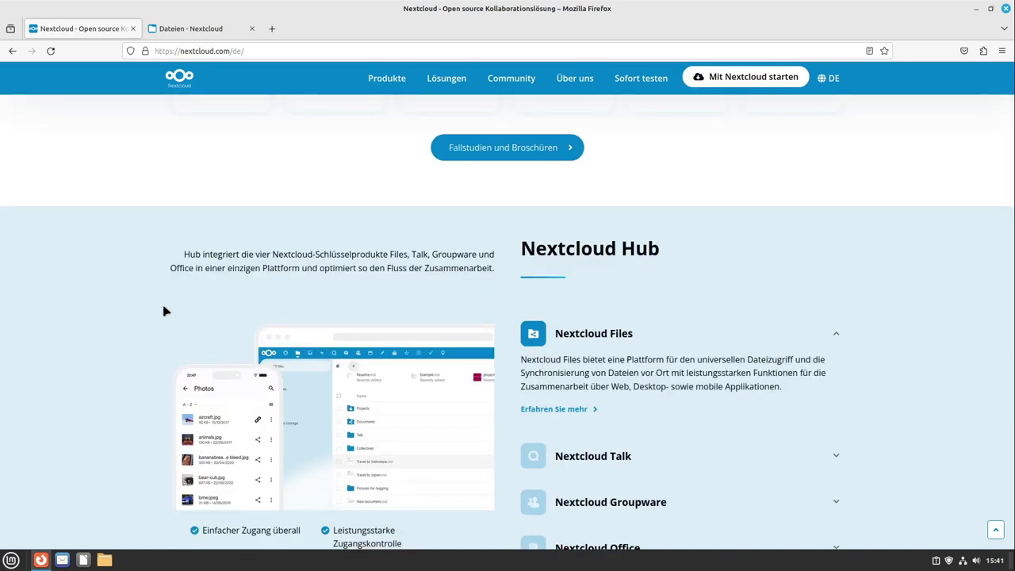
pyautogui.scroll(-5, 147, 304)
pyautogui.scroll(-12, 146, 303)
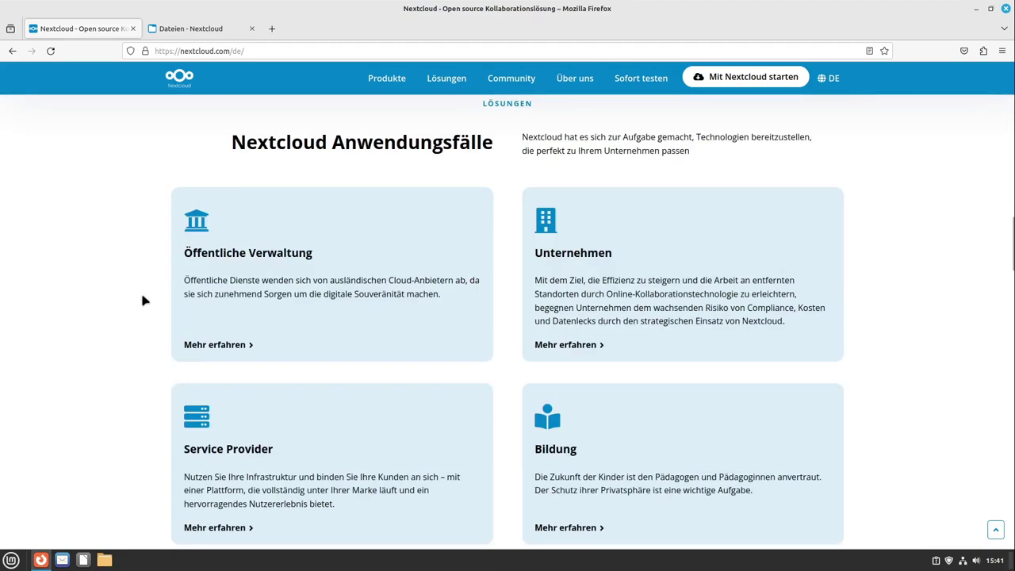
pyautogui.scroll(8, 141, 297)
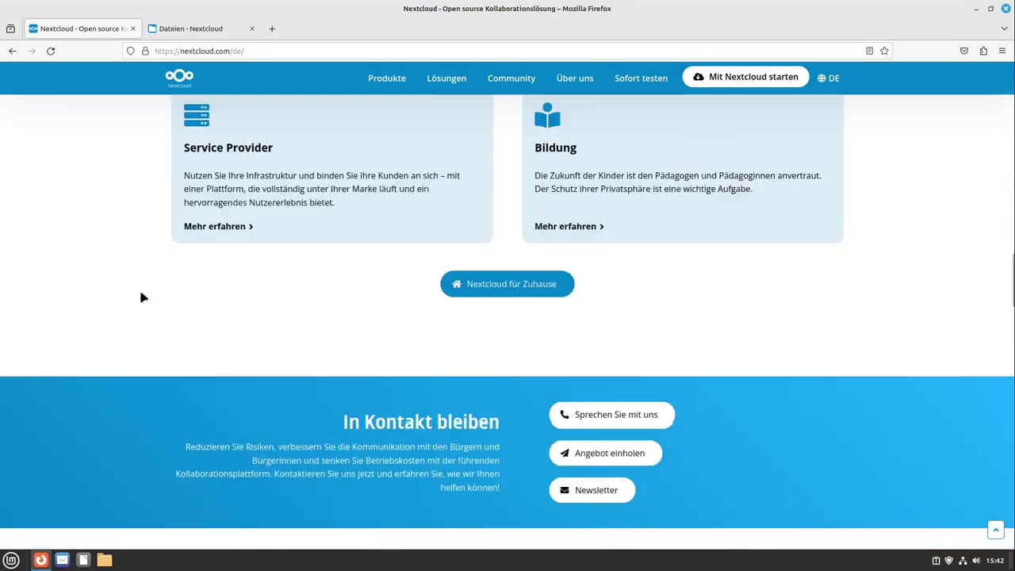
pyautogui.scroll(-8, 140, 297)
pyautogui.scroll(-15, 140, 298)
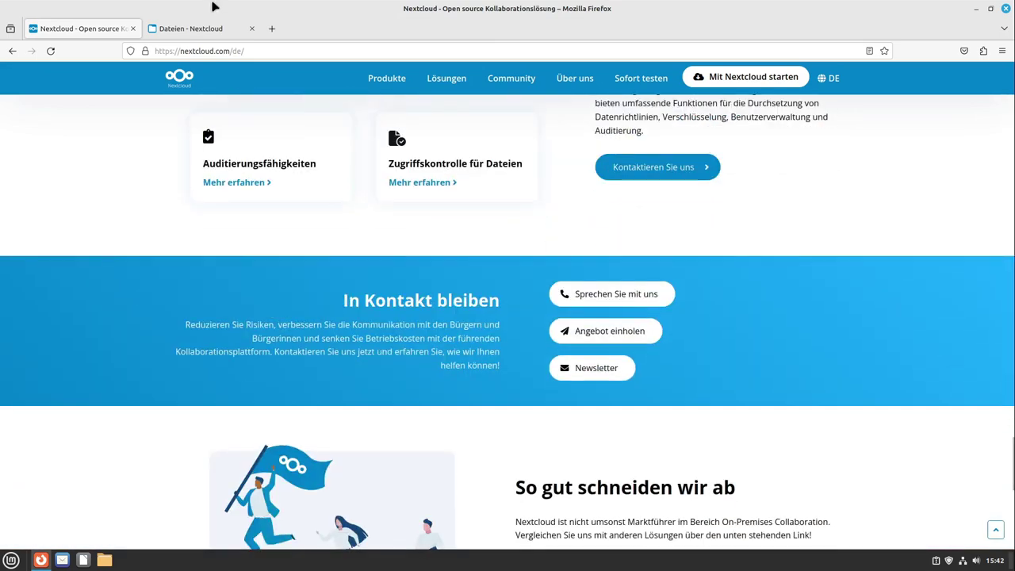
pyautogui.click(192, 33)
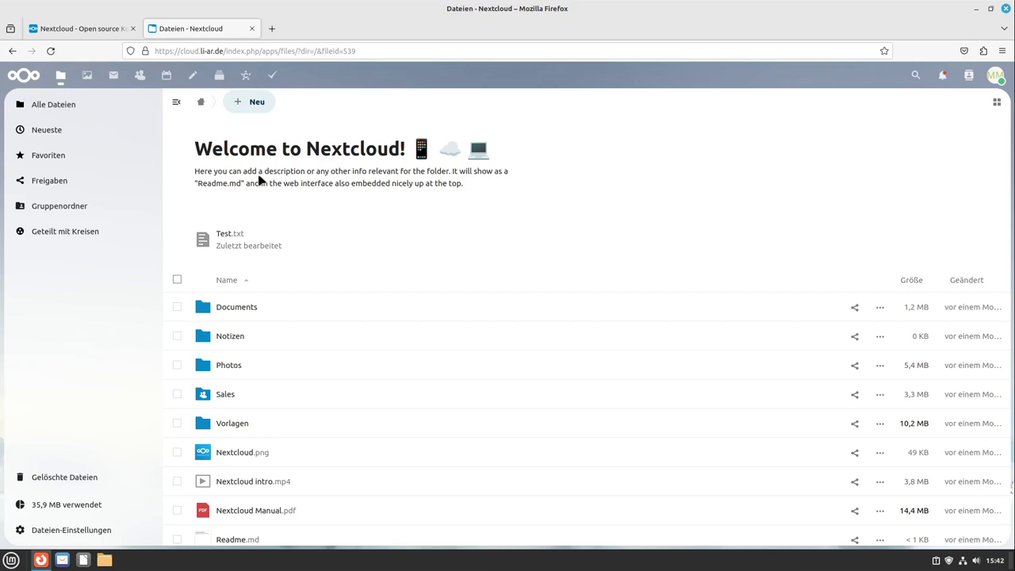
# Step: Look over the root file list and open the Documents folder
pyautogui.scroll(-3, 319, 370)
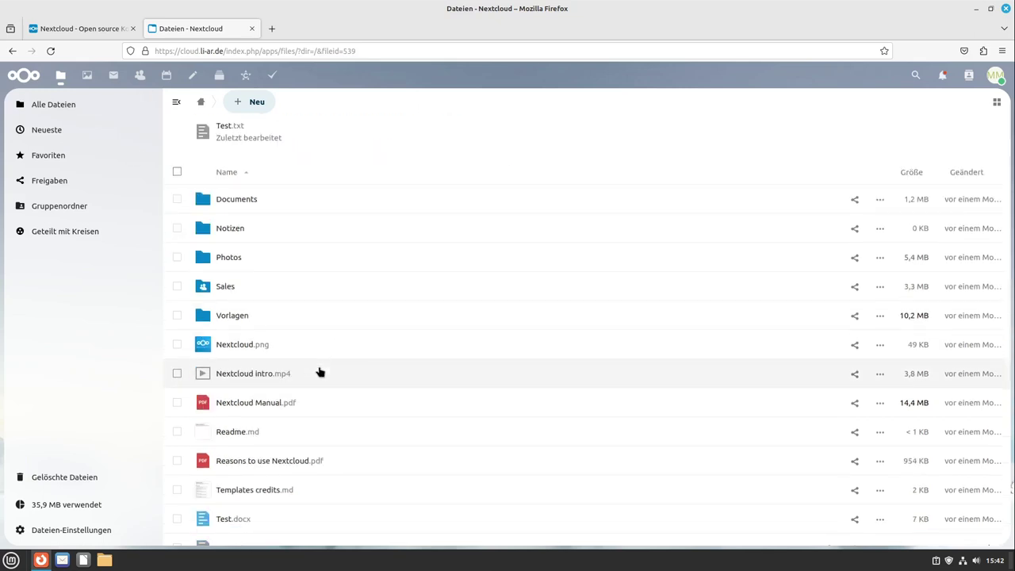
pyautogui.scroll(-3, 328, 380)
pyautogui.scroll(4, 324, 379)
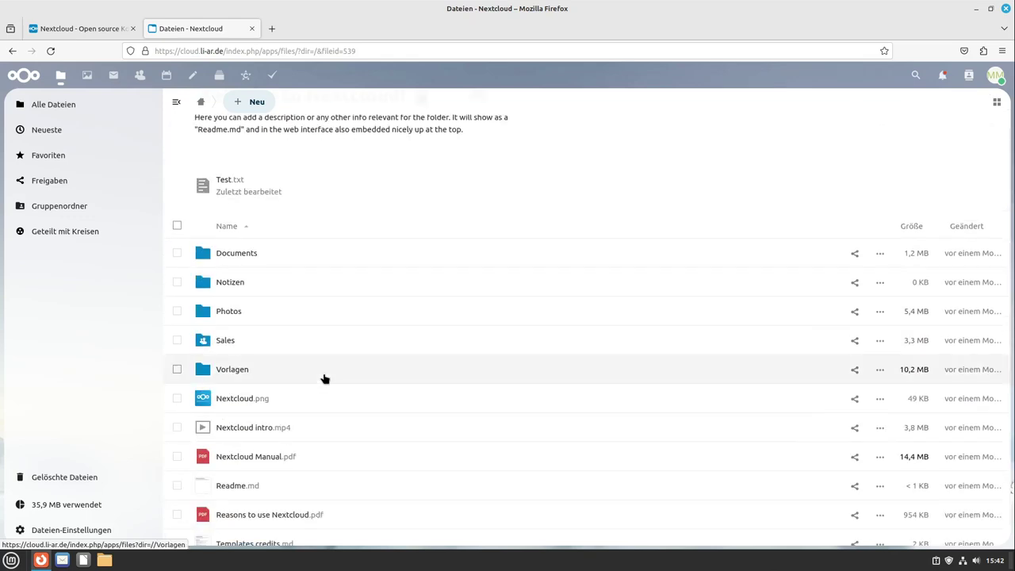
pyautogui.scroll(-5, 285, 367)
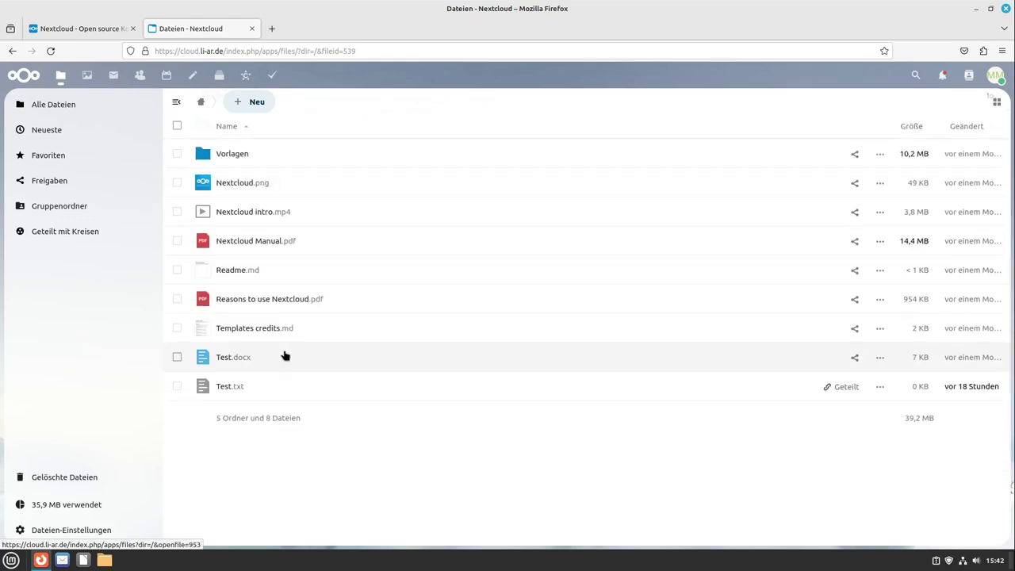
pyautogui.scroll(2, 276, 329)
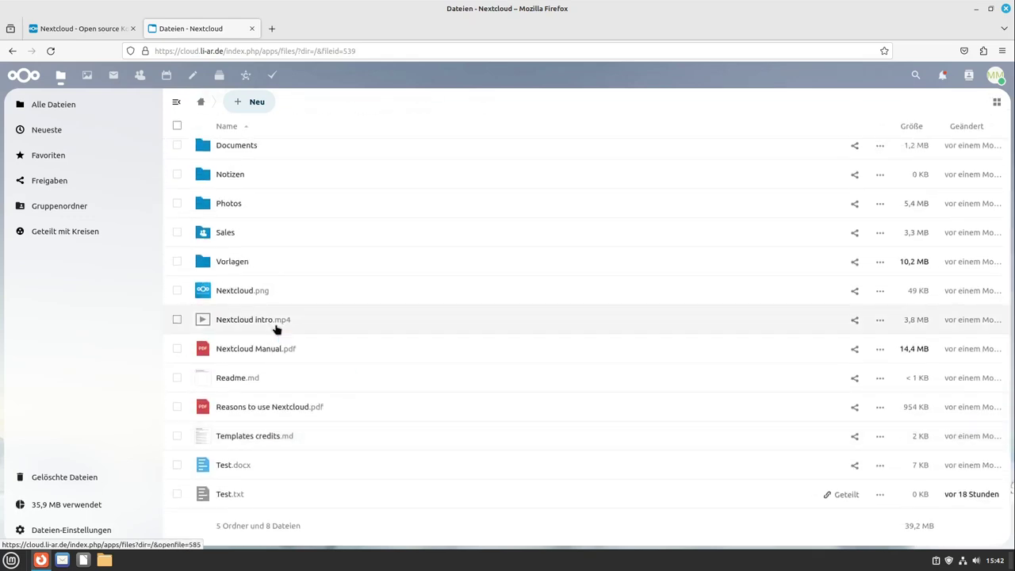
pyautogui.scroll(3, 276, 327)
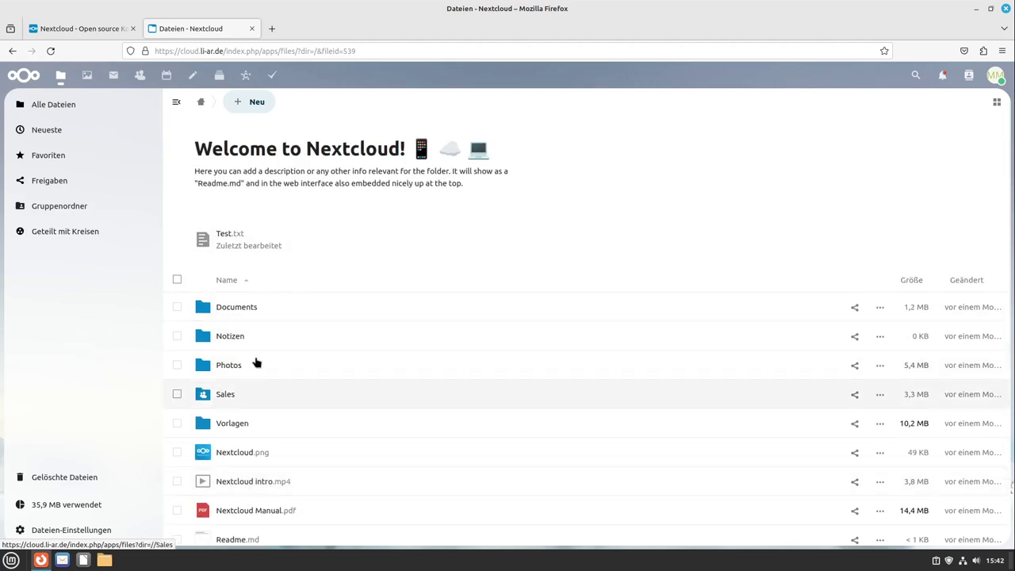
pyautogui.click(260, 308)
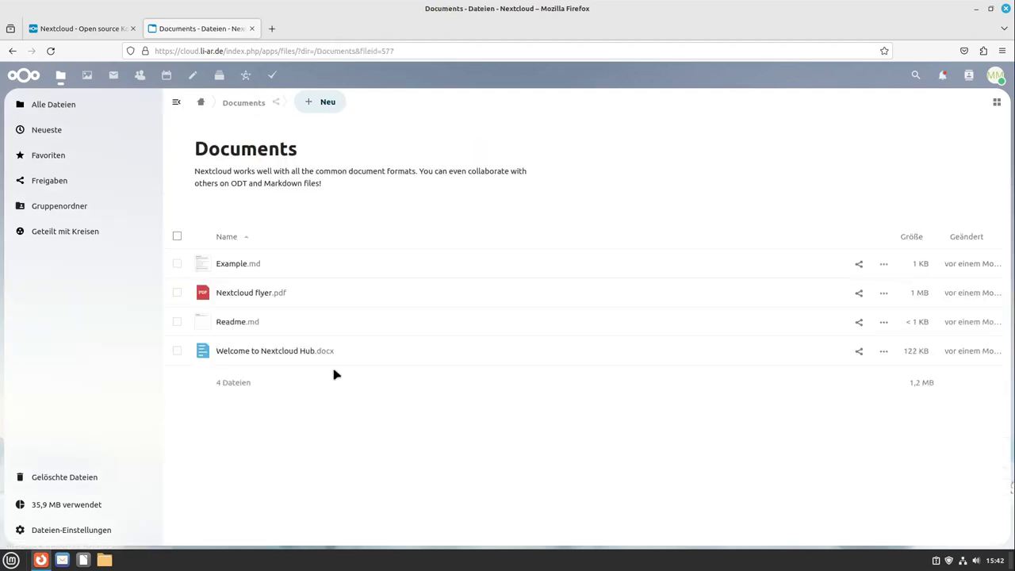
# Step: Preview Nextcloud flyer.pdf and close the viewer
pyautogui.click(283, 293)
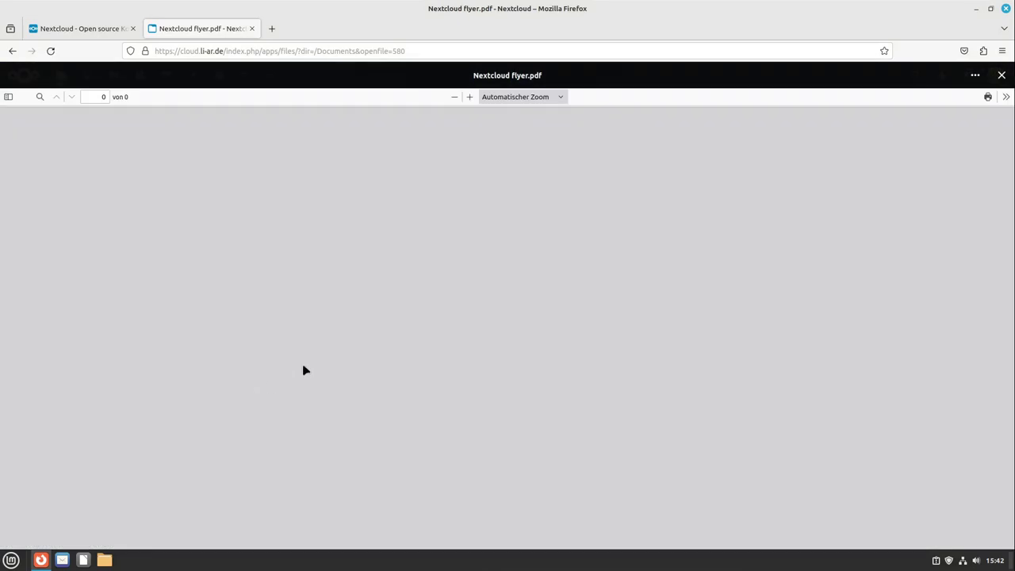
pyautogui.scroll(-5, 881, 254)
pyautogui.click(1000, 79)
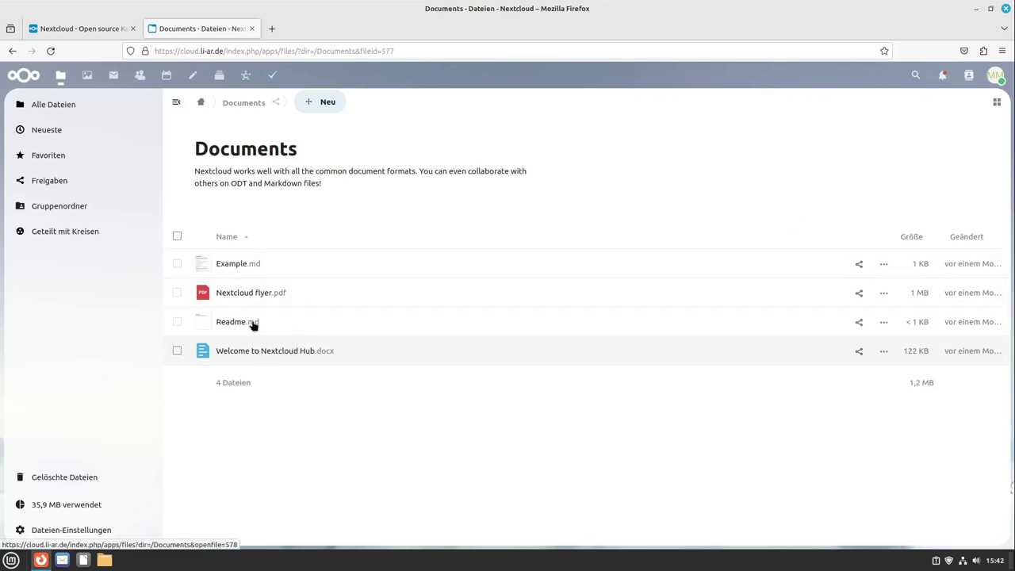
# Step: Open Welcome to Nextcloud Hub.docx in ONLYOFFICE with the browser window maximized
pyautogui.click(247, 355)
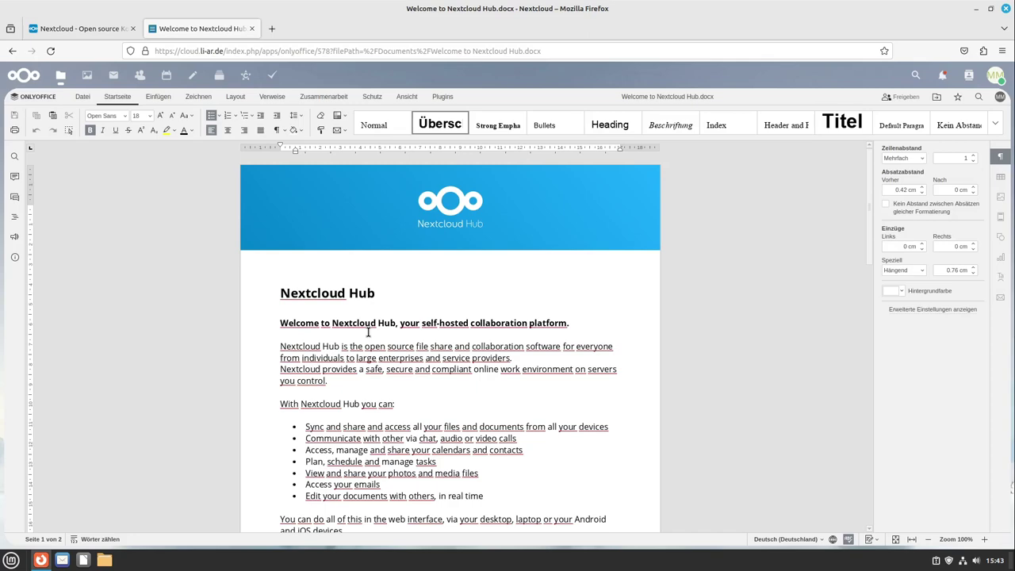
pyautogui.moveTo(505, 6); pyautogui.dragTo(480, 30)
pyautogui.doubleClick(476, 33)
pyautogui.scroll(-1, 425, 348)
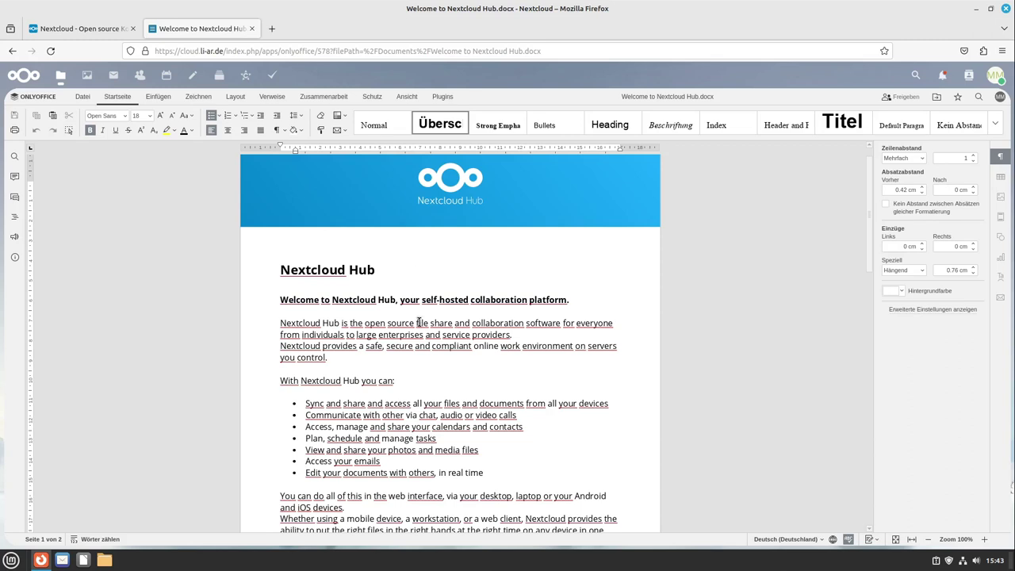
pyautogui.scroll(-3, 418, 323)
# Step: Type 'So' after 'solution.', delete it, and close the document
pyautogui.click(420, 410)
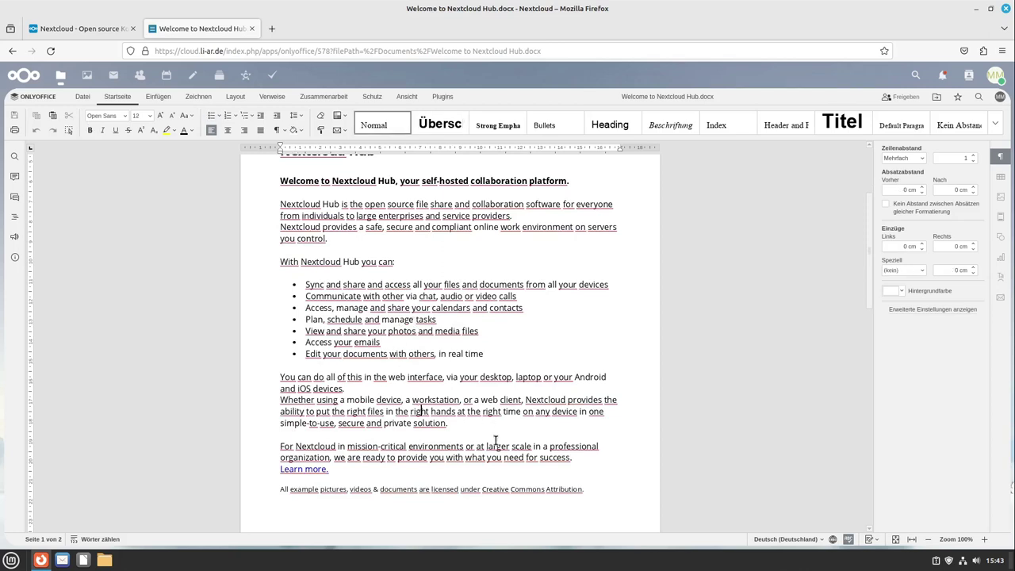
pyautogui.scroll(-1, 496, 440)
pyautogui.click(475, 400)
pyautogui.write('So')
pyautogui.press('BackSpace')
pyautogui.press('BackSpace')
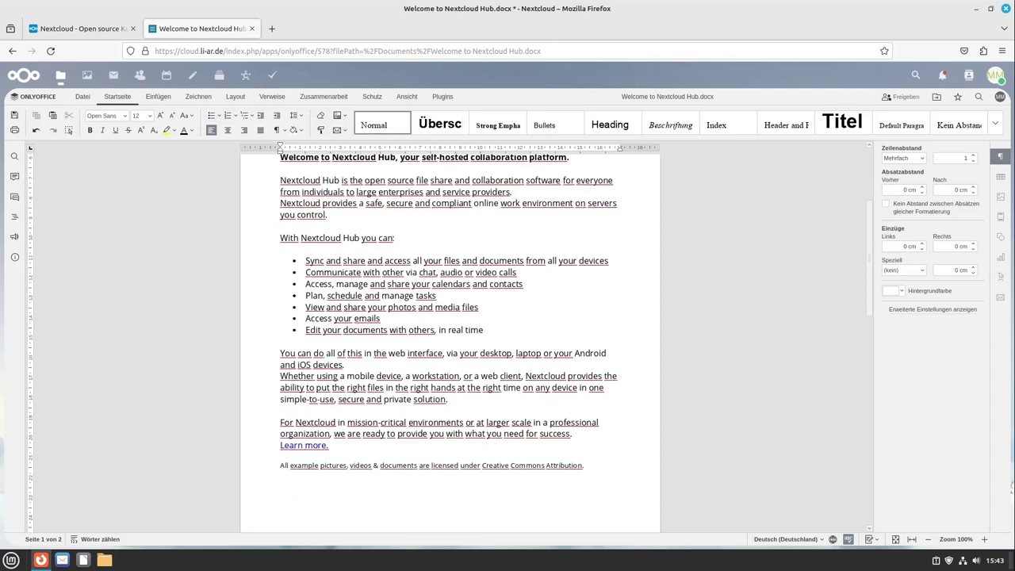
pyautogui.scroll(5, 477, 377)
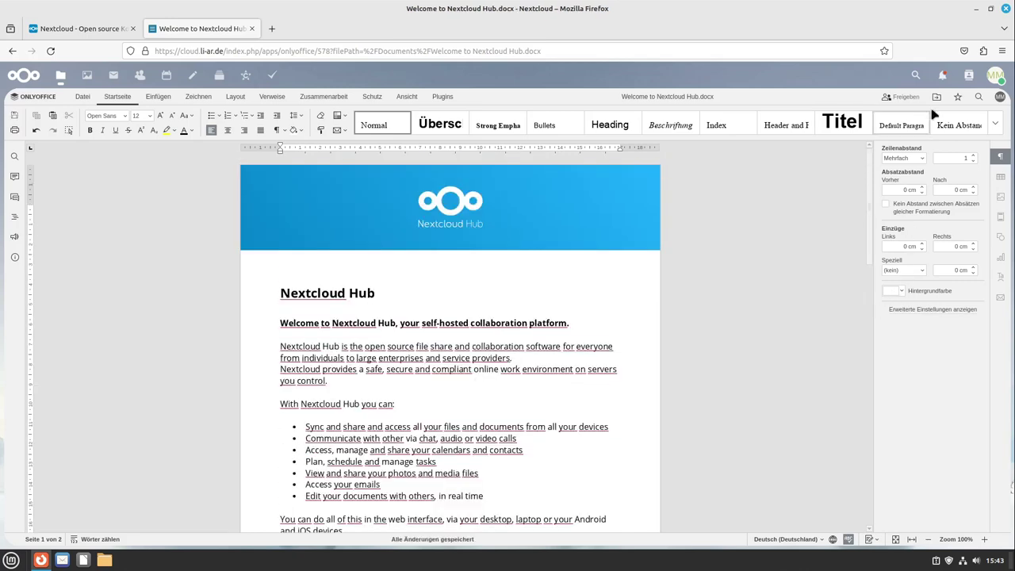
pyautogui.click(936, 97)
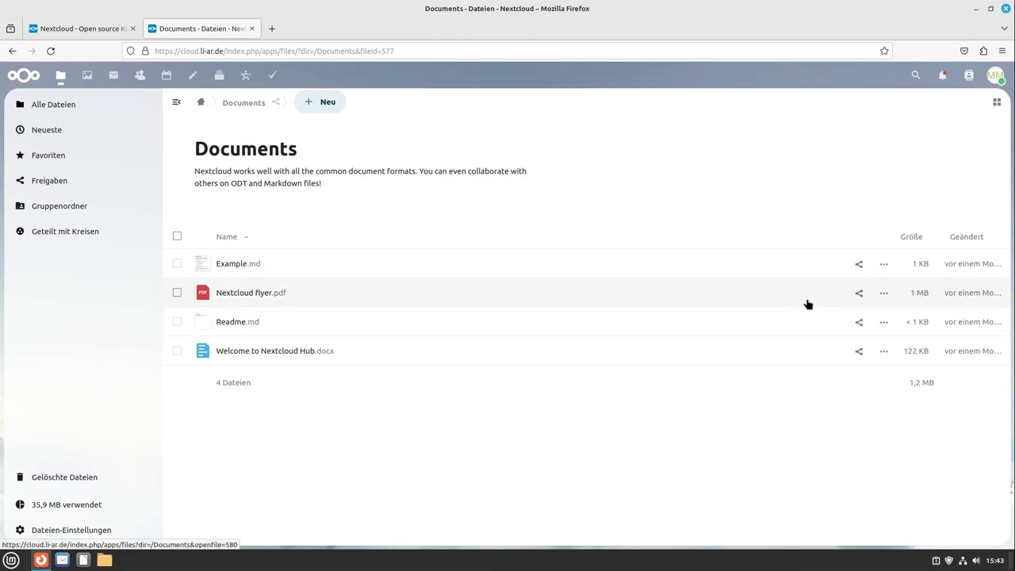
# Step: Open Example.md's sharing panel, enter a recipient e-mail address, then dismiss the suggestions
pyautogui.click(858, 266)
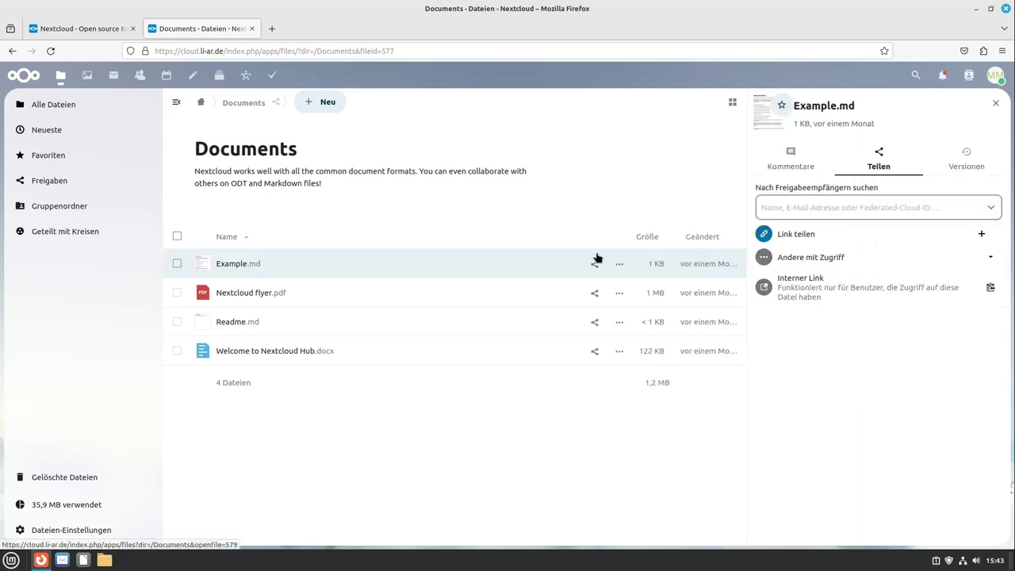
pyautogui.click(792, 205)
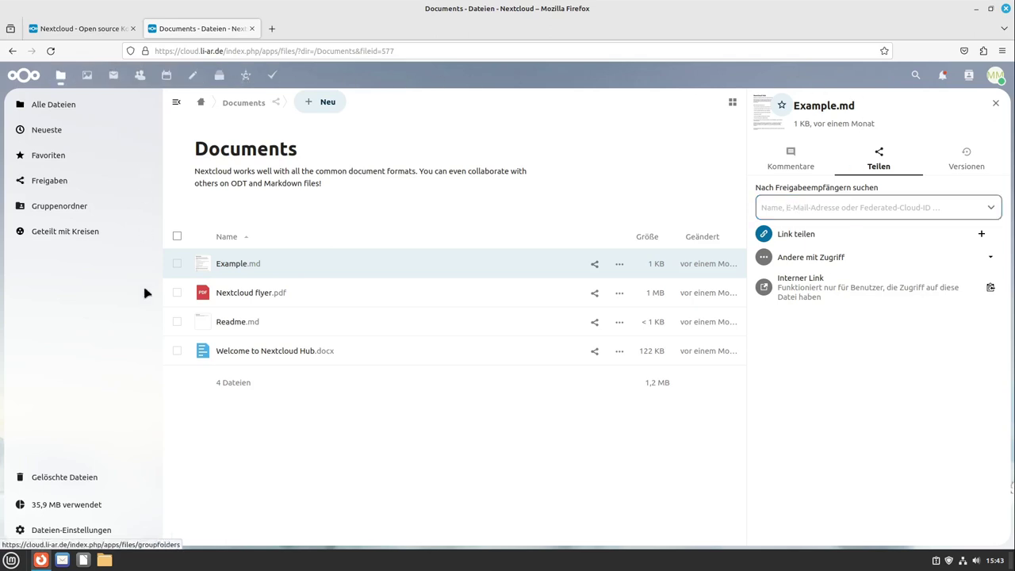
pyautogui.click(824, 213)
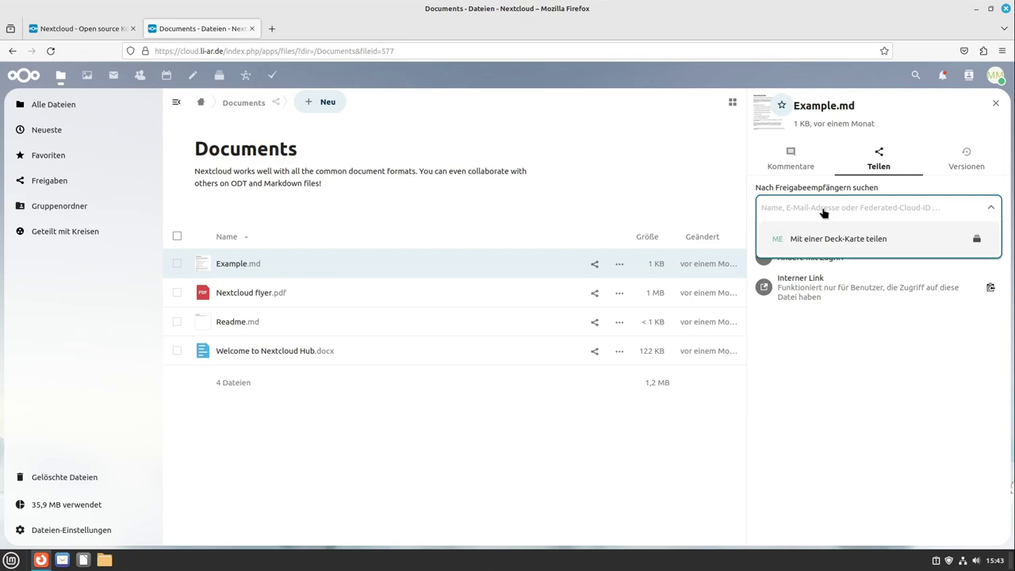
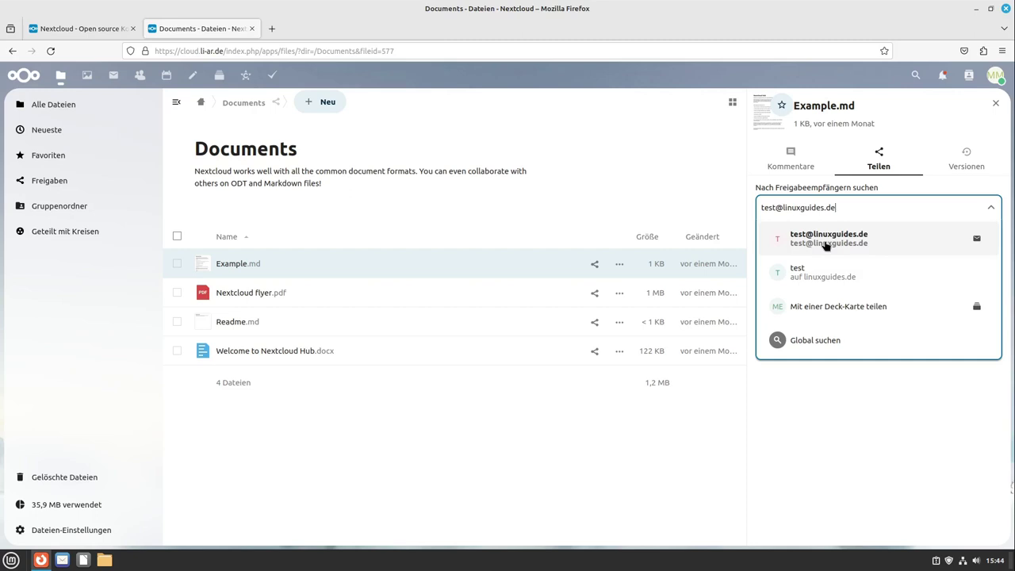
pyautogui.click(888, 423)
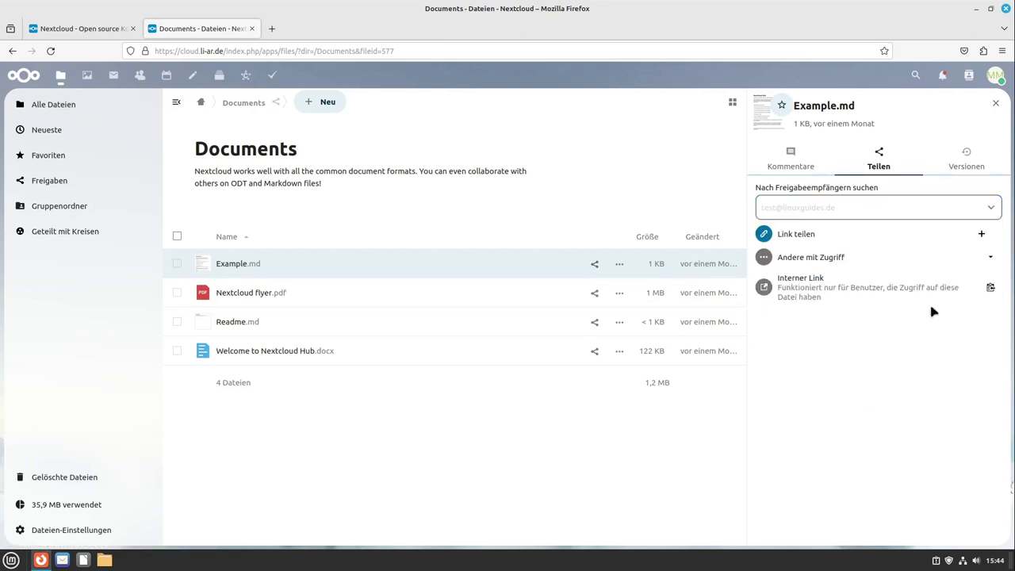
# Step: Create a public link for Example.md, review its settings unchanged, and return to the root folder
pyautogui.click(980, 234)
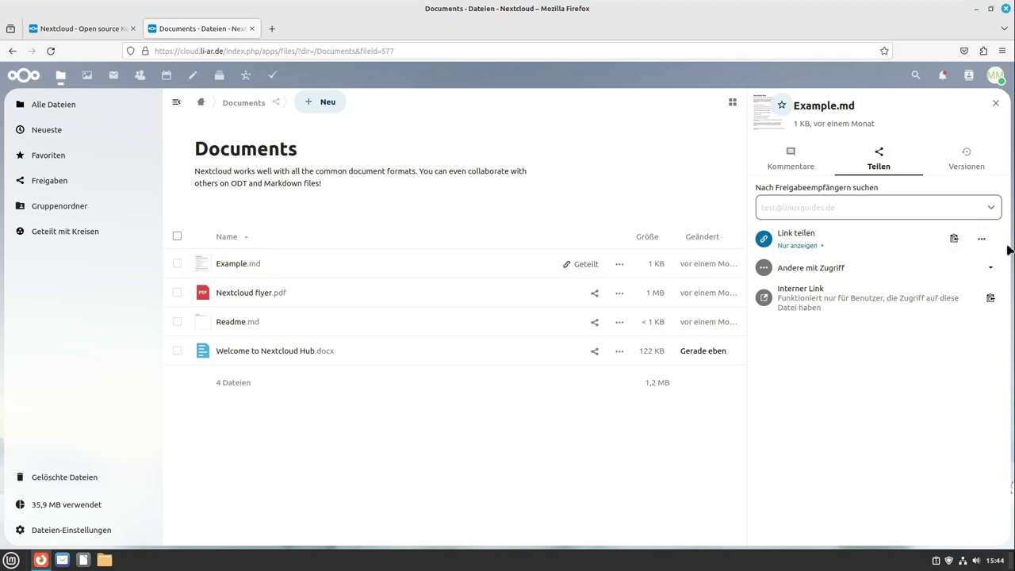
pyautogui.click(982, 239)
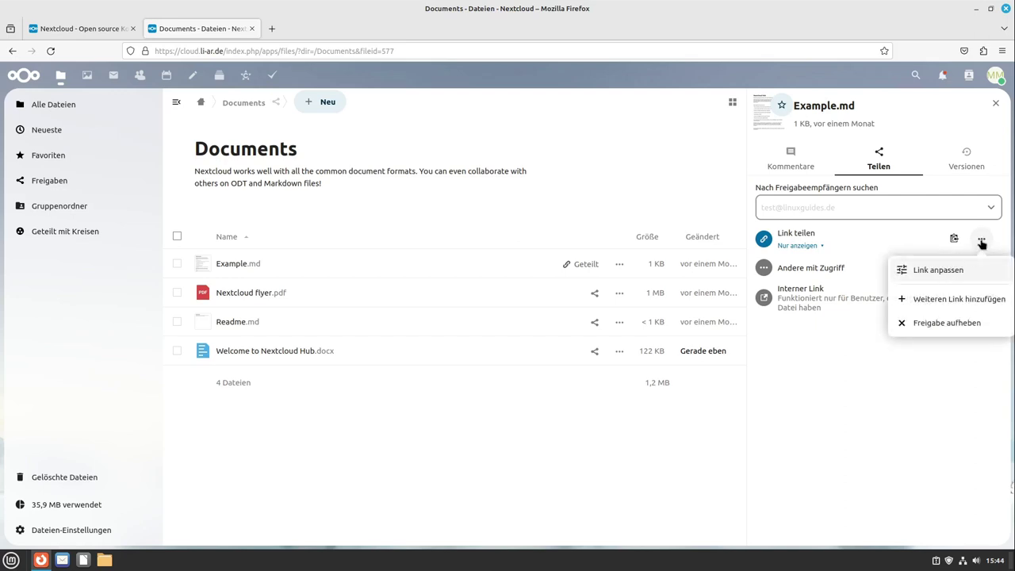
pyautogui.click(954, 271)
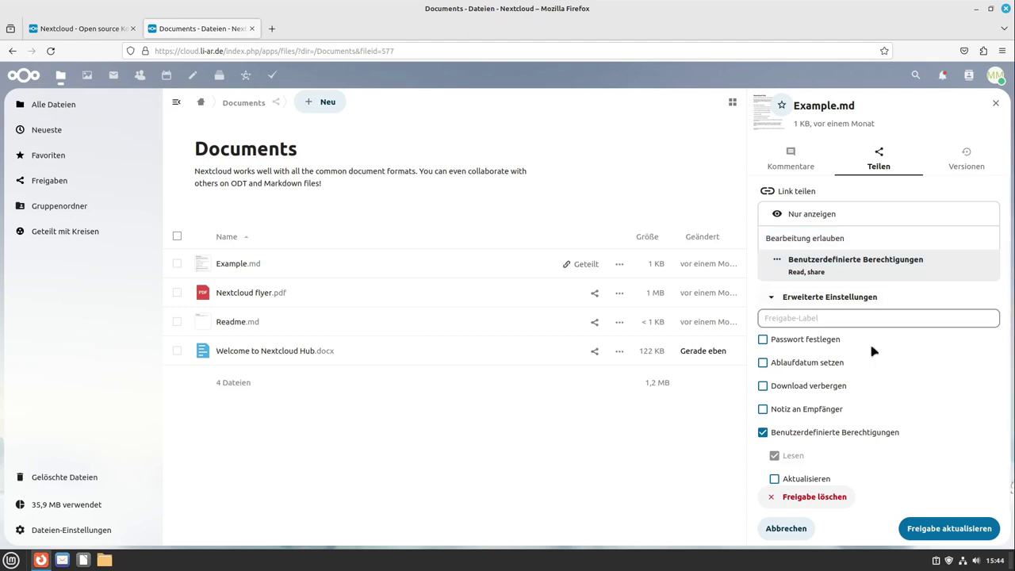
pyautogui.scroll(-2, 843, 379)
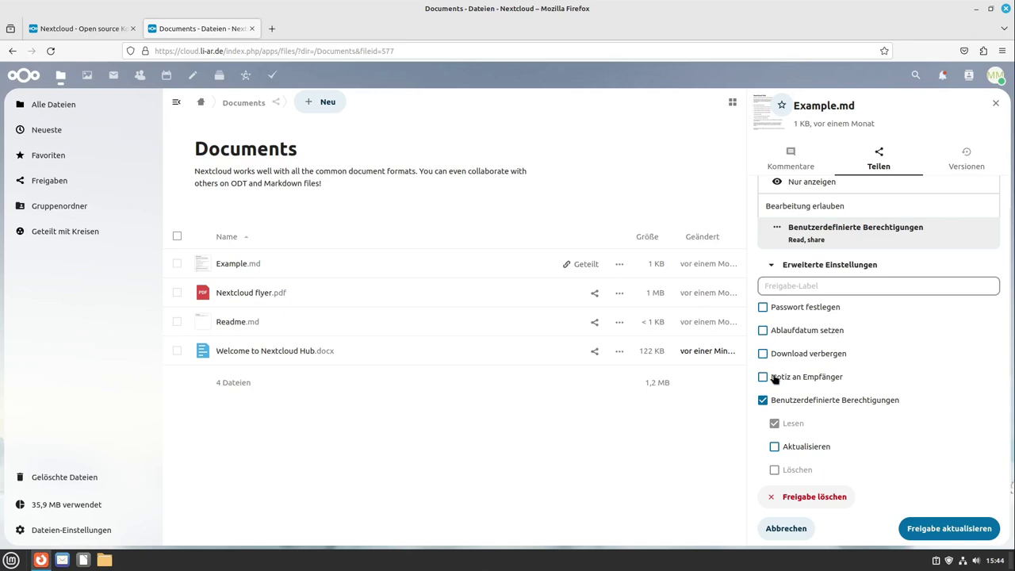
pyautogui.click(786, 530)
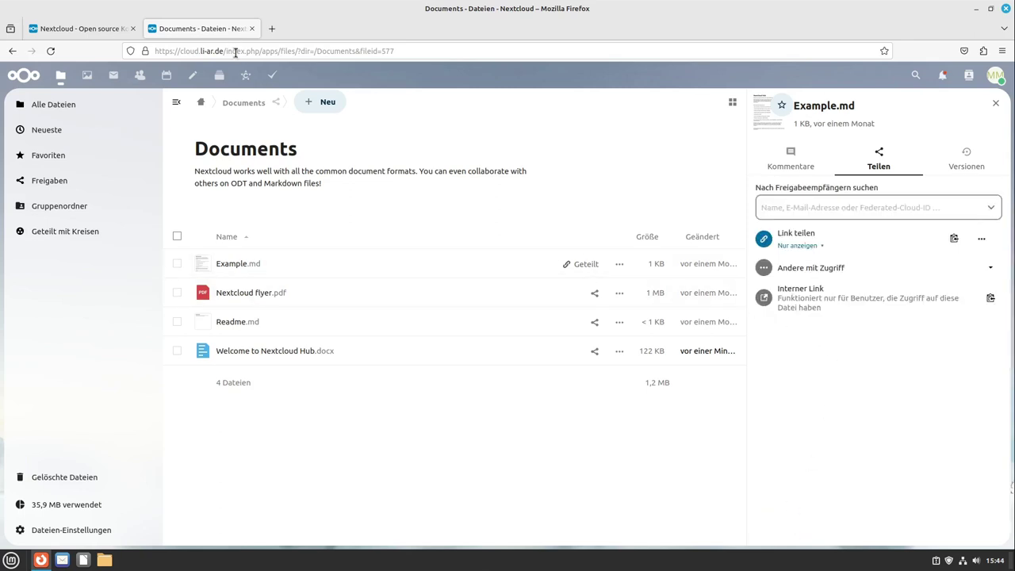
pyautogui.click(203, 104)
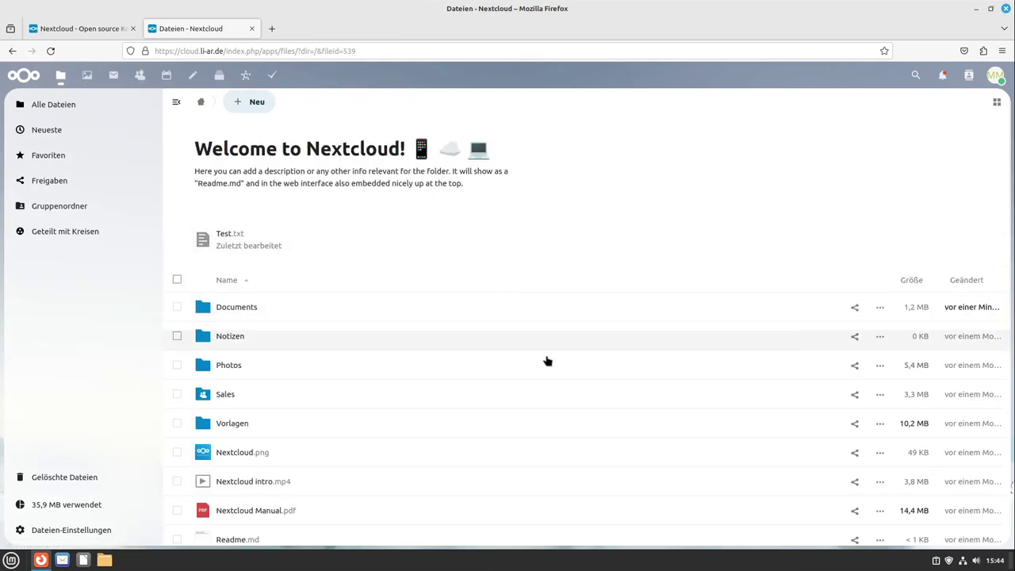
pyautogui.click(250, 103)
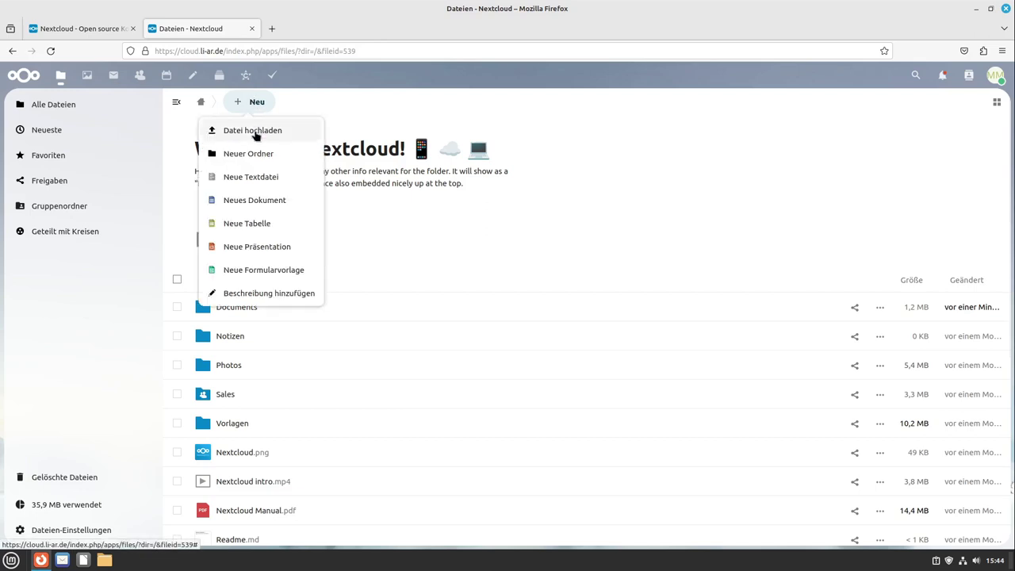
# Step: Create a new folder named Upload
pyautogui.click(257, 153)
pyautogui.write('Upload')
pyautogui.press('Return')
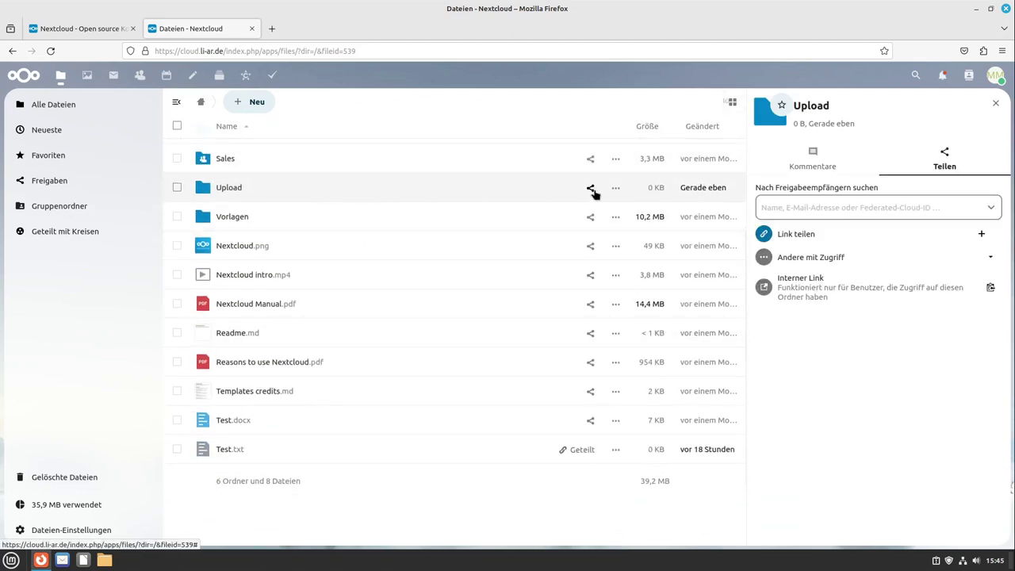
# Step: Give Upload a public share link set to Dateiablage and copy it
pyautogui.click(982, 235)
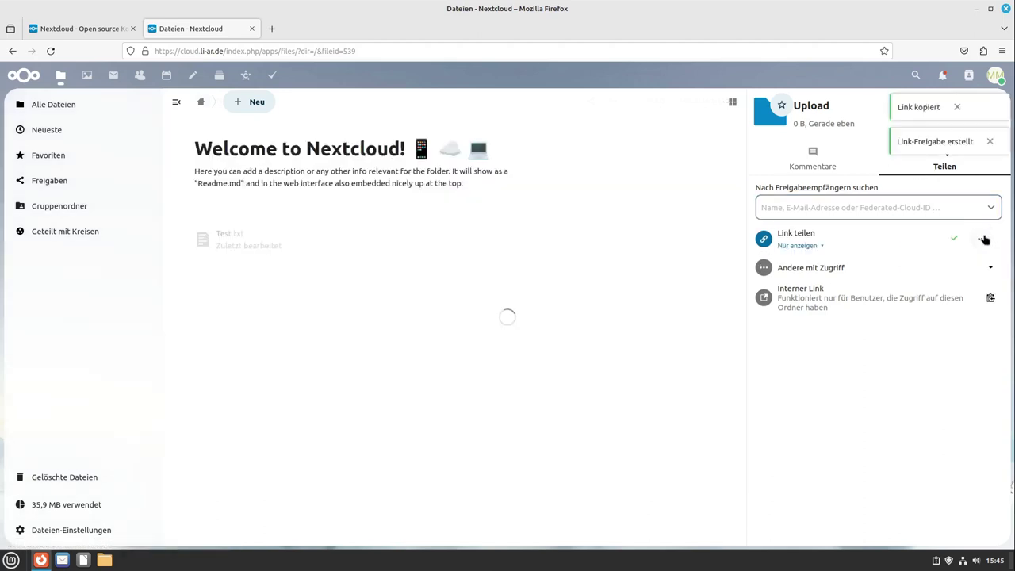
pyautogui.click(820, 249)
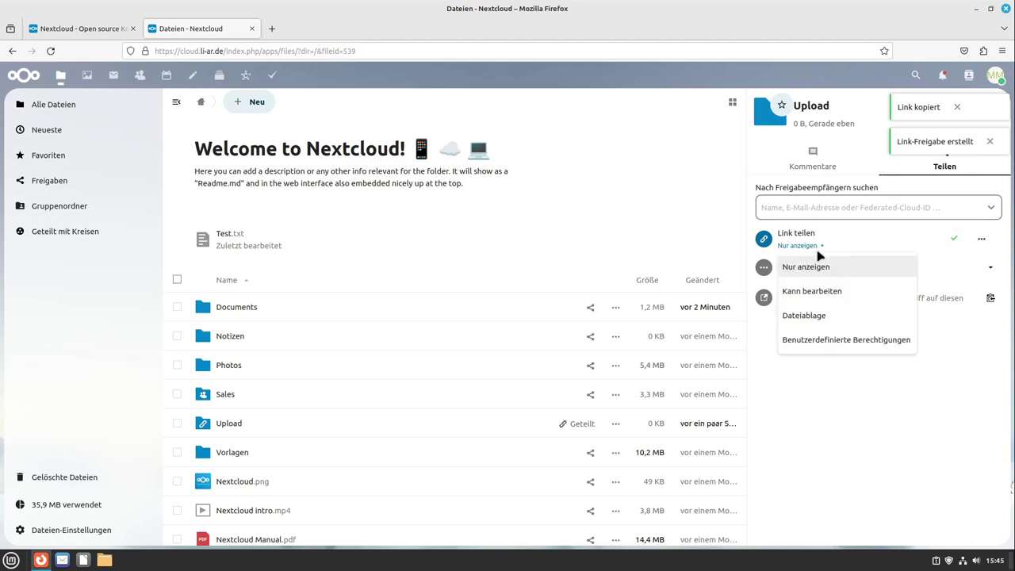
pyautogui.click(814, 317)
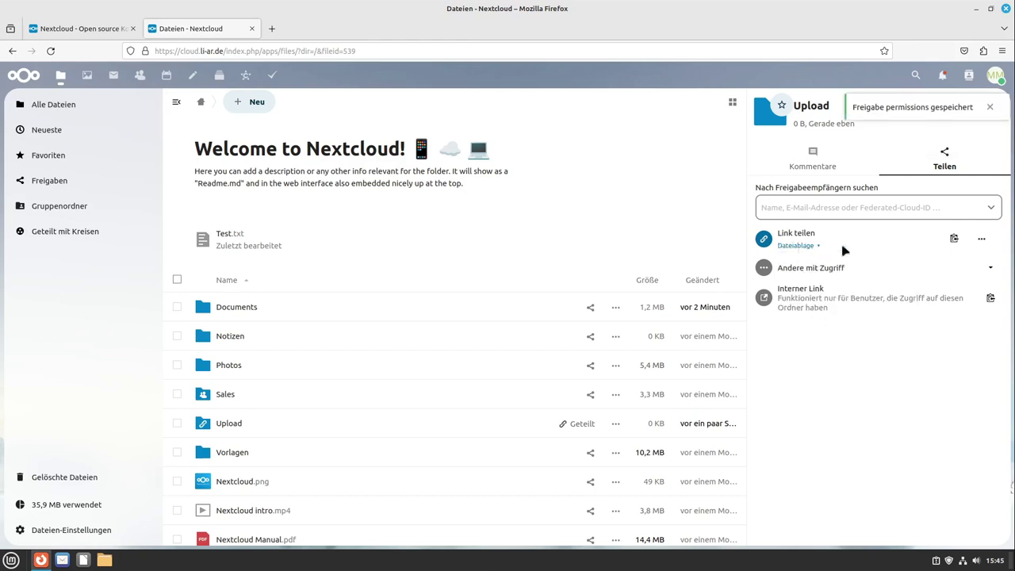
pyautogui.click(954, 238)
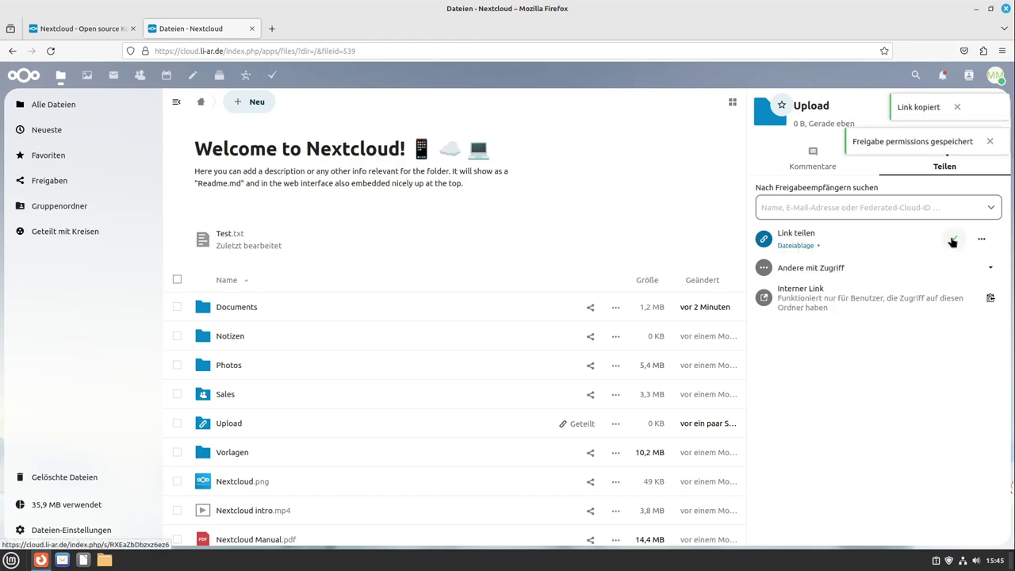
pyautogui.click(1002, 50)
# Step: Open the copied Upload link in a private window, check its file-drop page, then close it
pyautogui.click(906, 130)
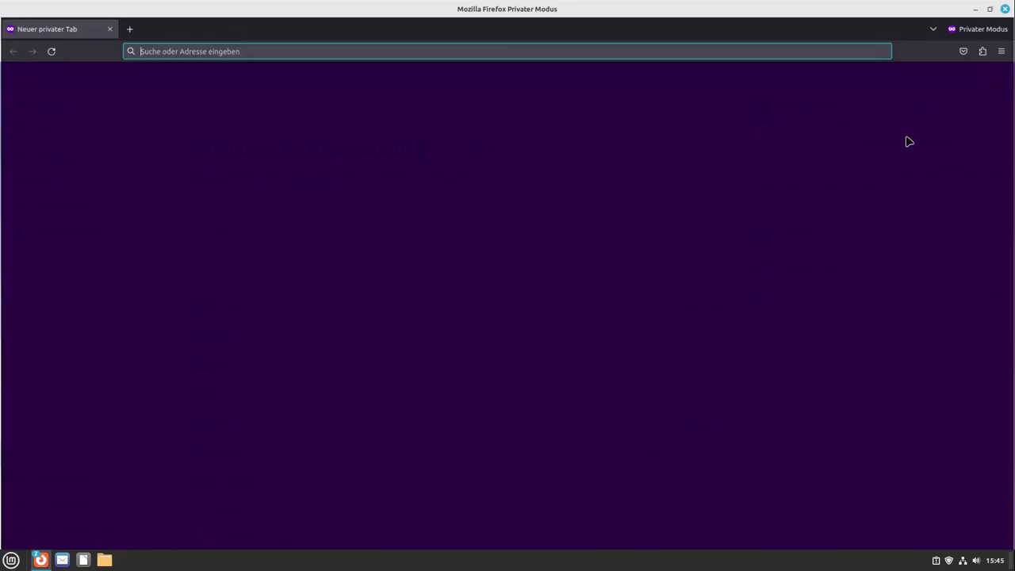
pyautogui.hotkey('ctrl', 'v')
pyautogui.press('Return')
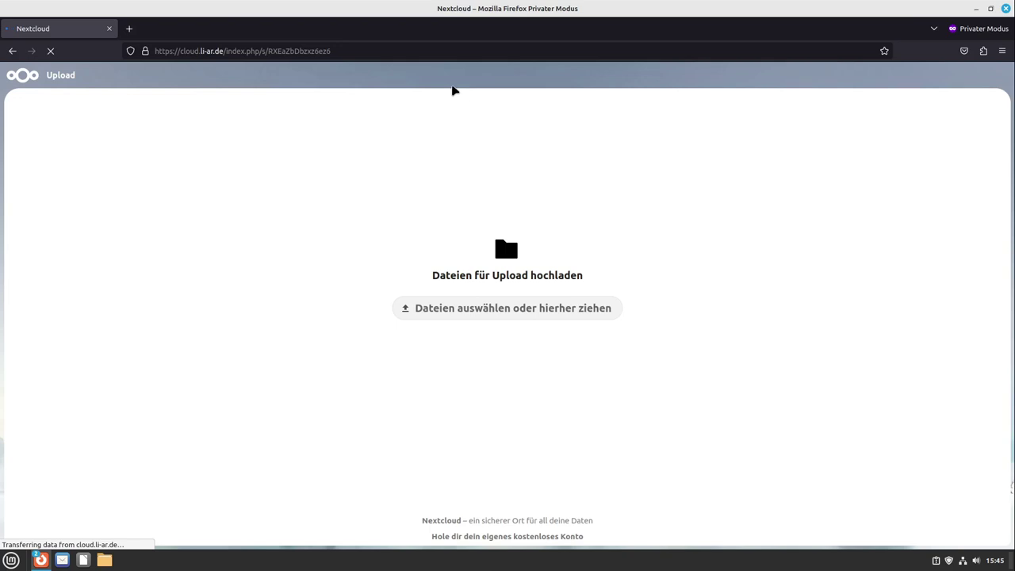
pyautogui.click(431, 304)
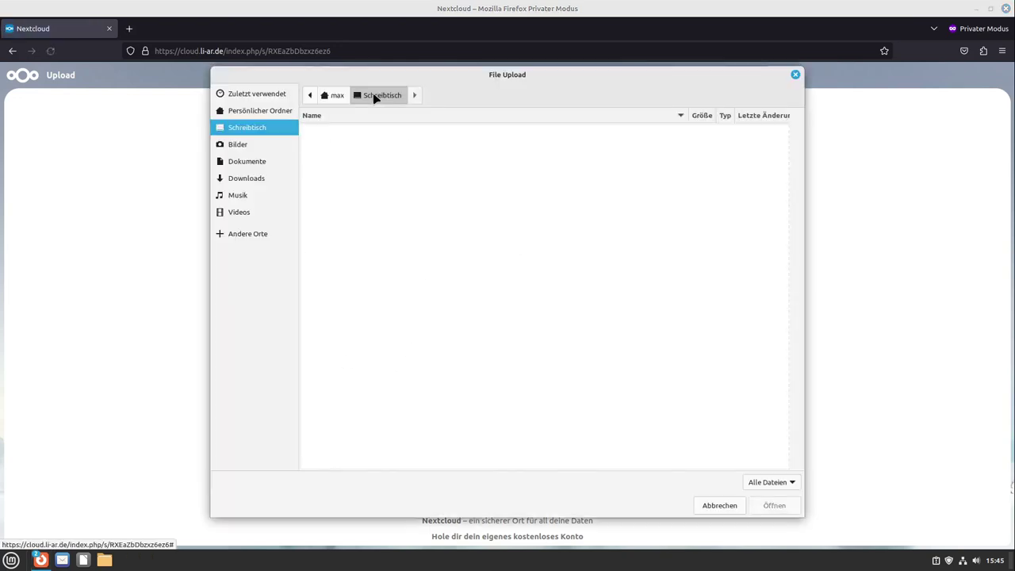
pyautogui.click(713, 506)
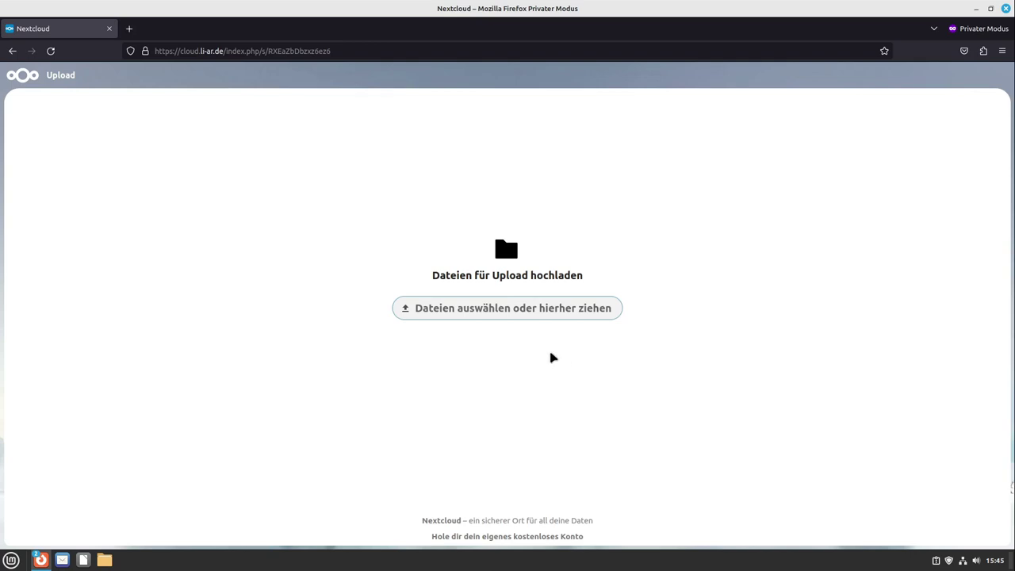
pyautogui.moveTo(605, 7); pyautogui.dragTo(567, 59)
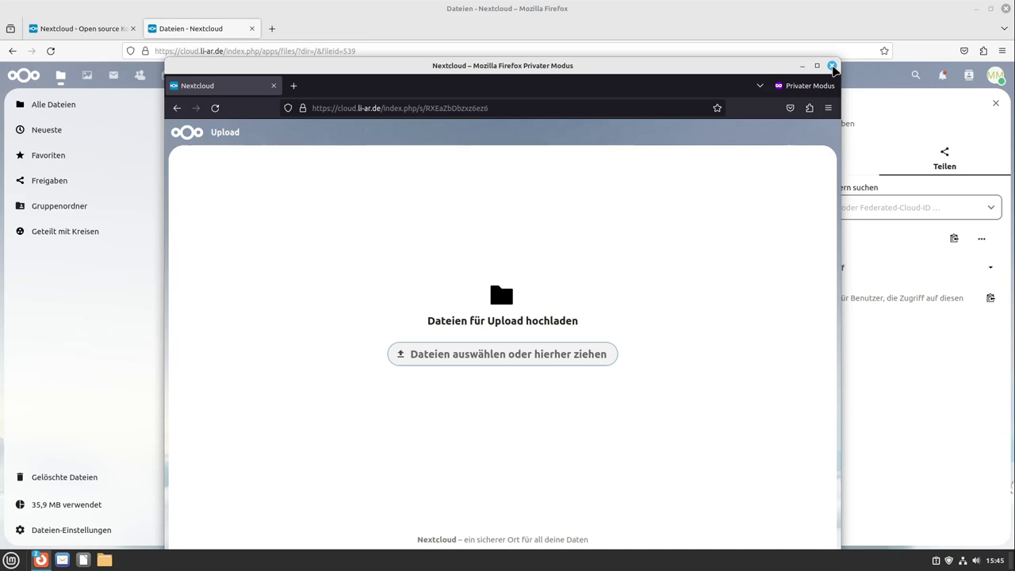
pyautogui.click(832, 66)
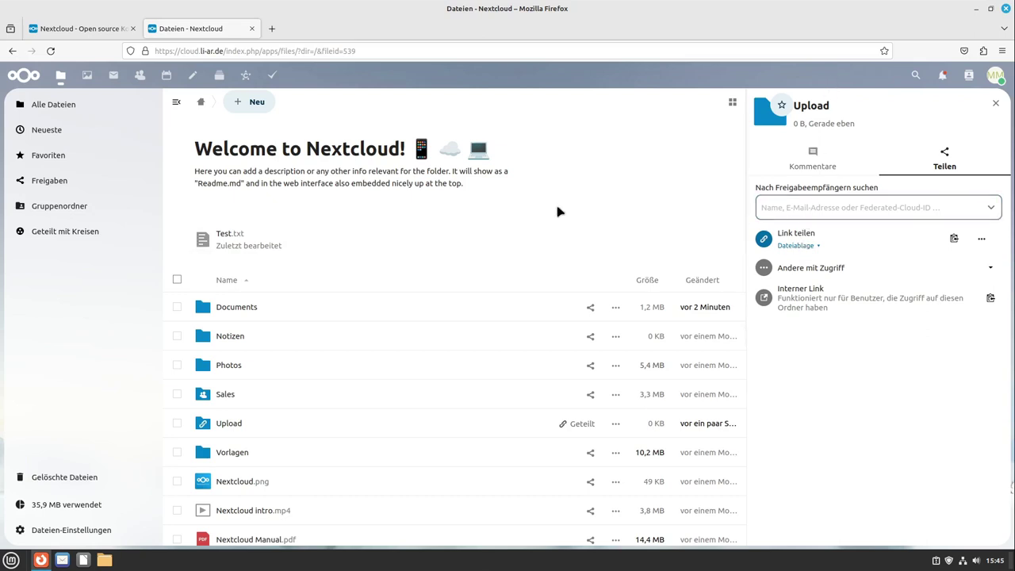
# Step: Check the Dateiablage permission setting unchanged and close the Upload sharing panel
pyautogui.click(817, 248)
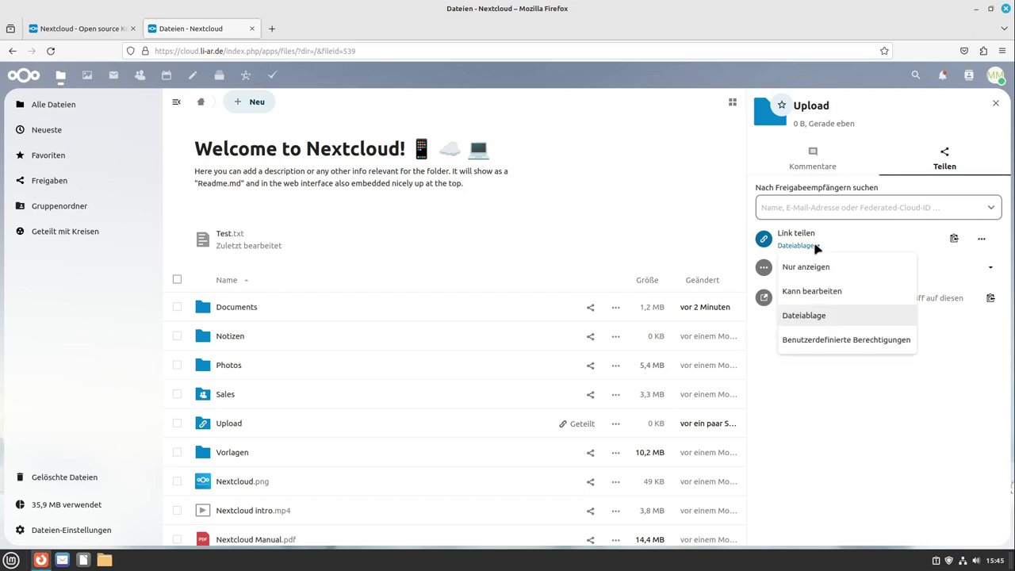
pyautogui.click(808, 247)
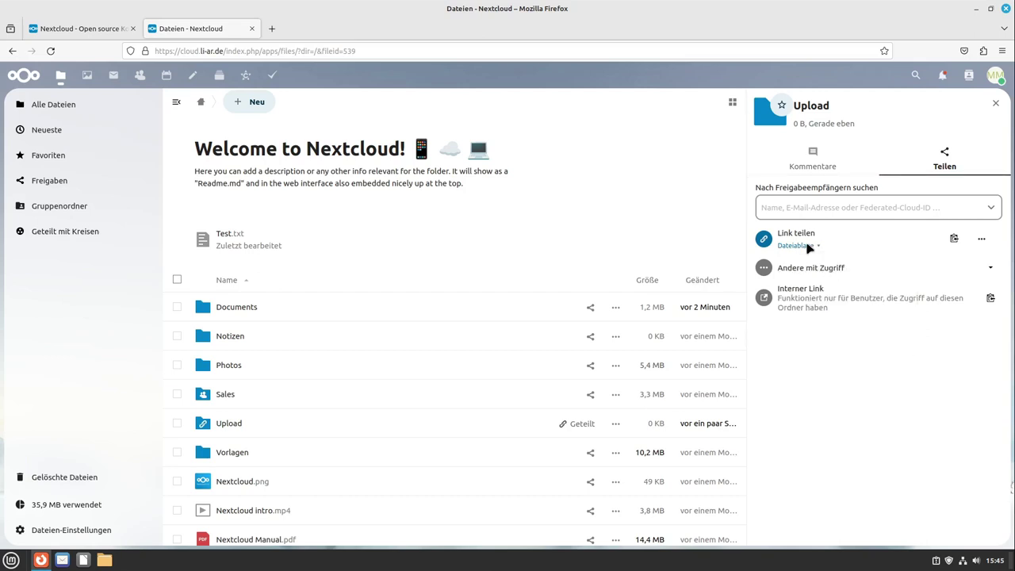
pyautogui.click(995, 103)
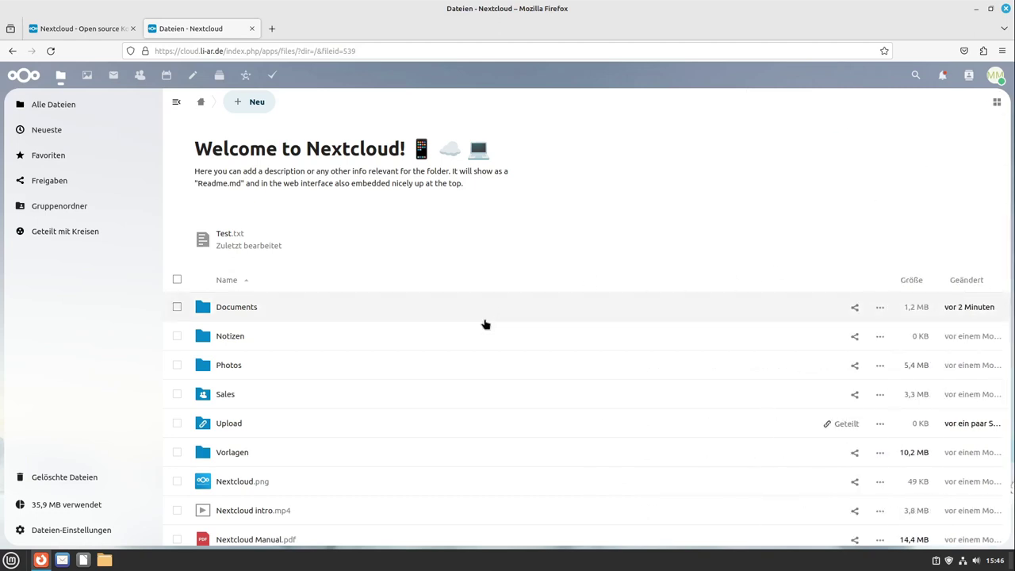
pyautogui.scroll(-3, 455, 360)
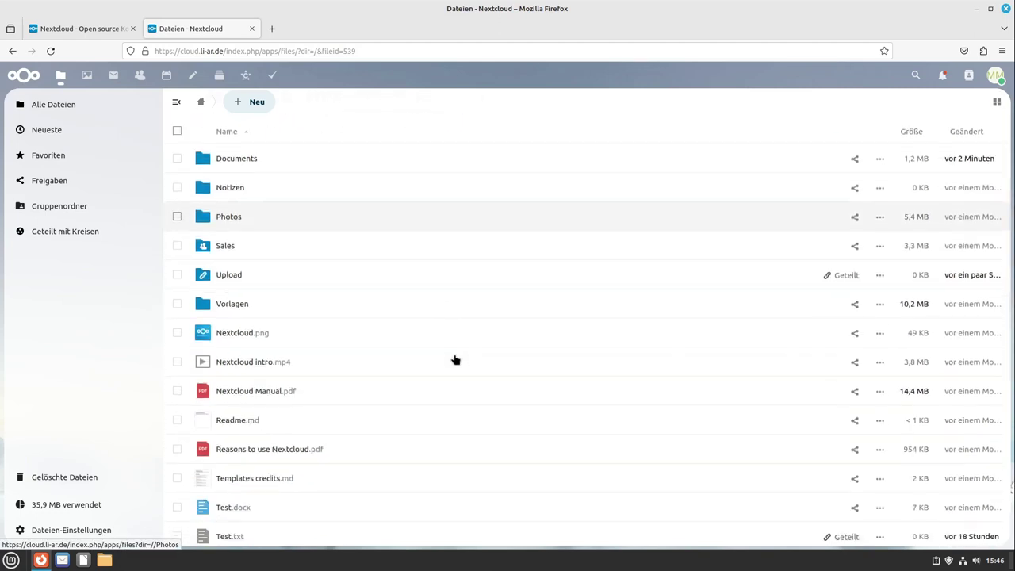
pyautogui.scroll(3, 453, 358)
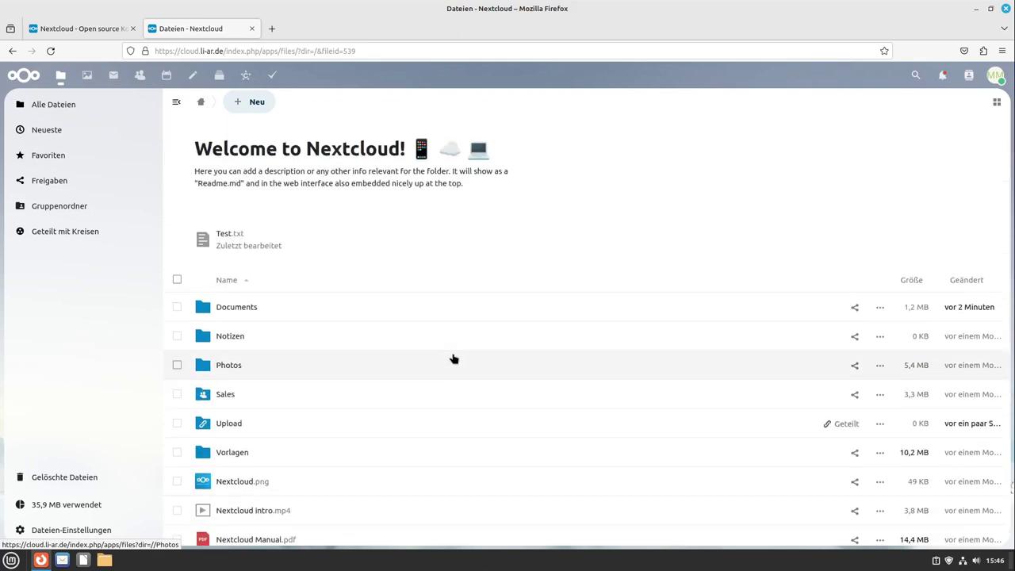
pyautogui.scroll(-2, 420, 317)
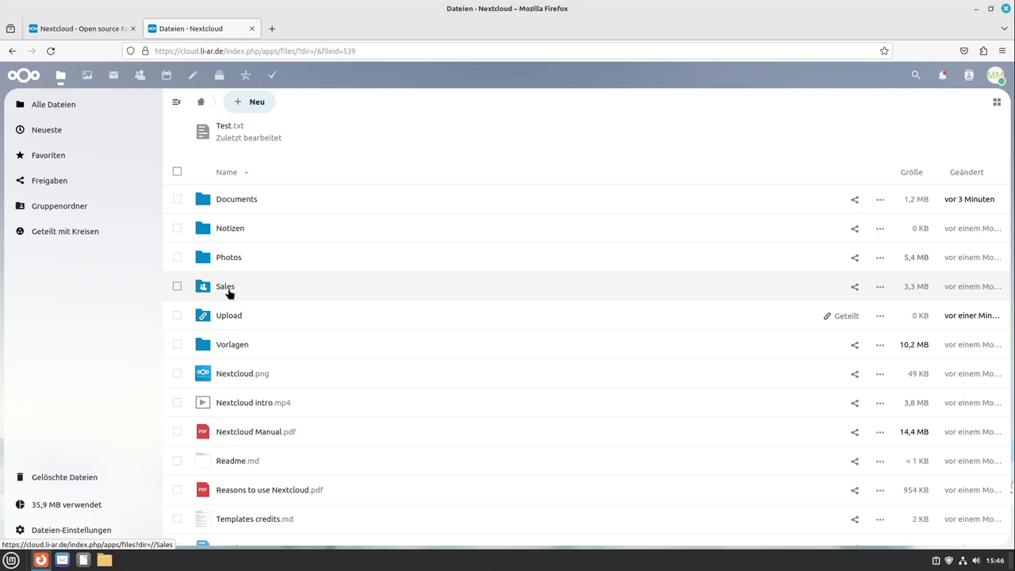
# Step: Visit the Sales folder, return to the root Files folder, and re-maximize the browser
pyautogui.click(226, 287)
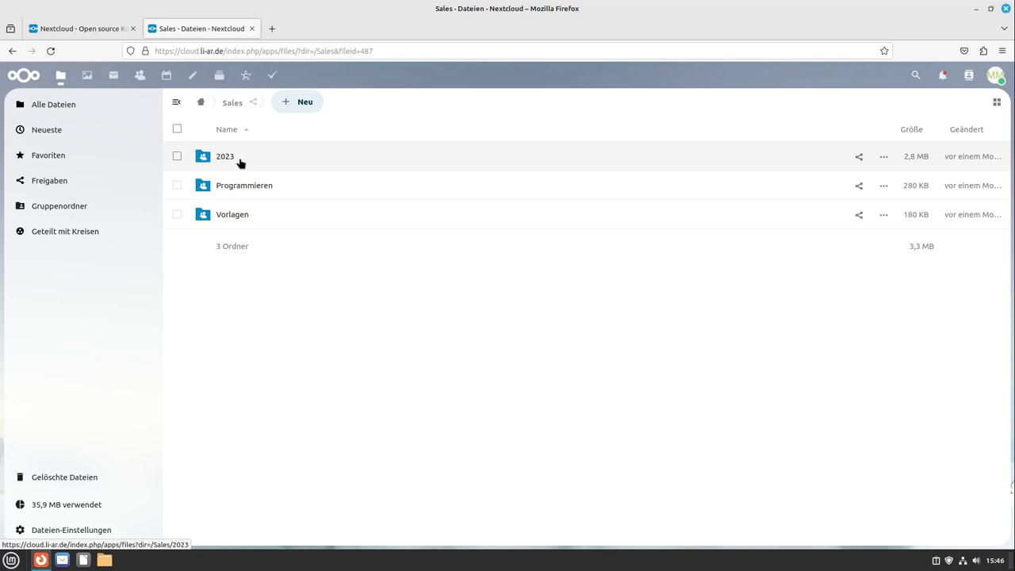
pyautogui.click(203, 103)
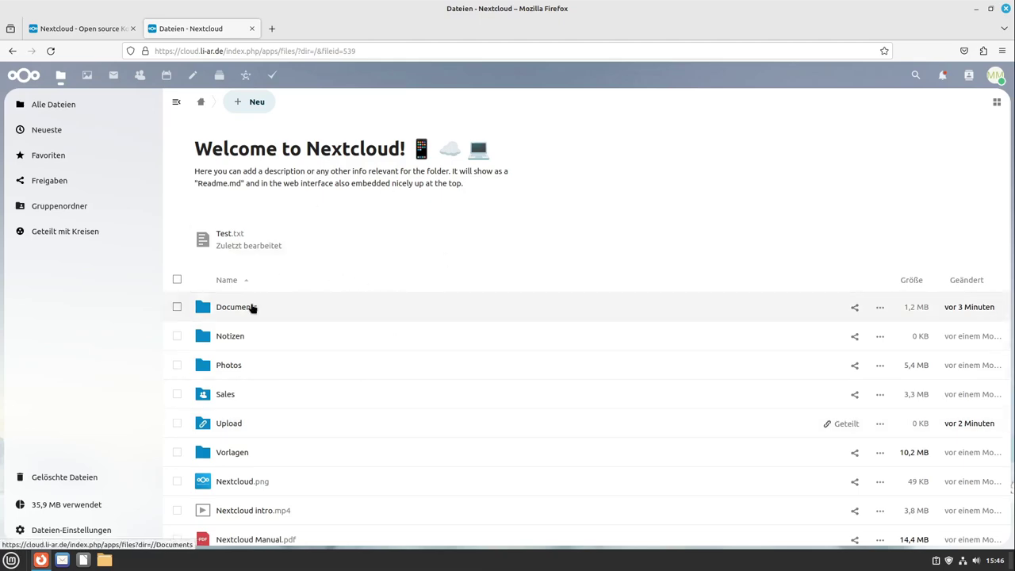
pyautogui.moveTo(336, 8); pyautogui.dragTo(447, 27)
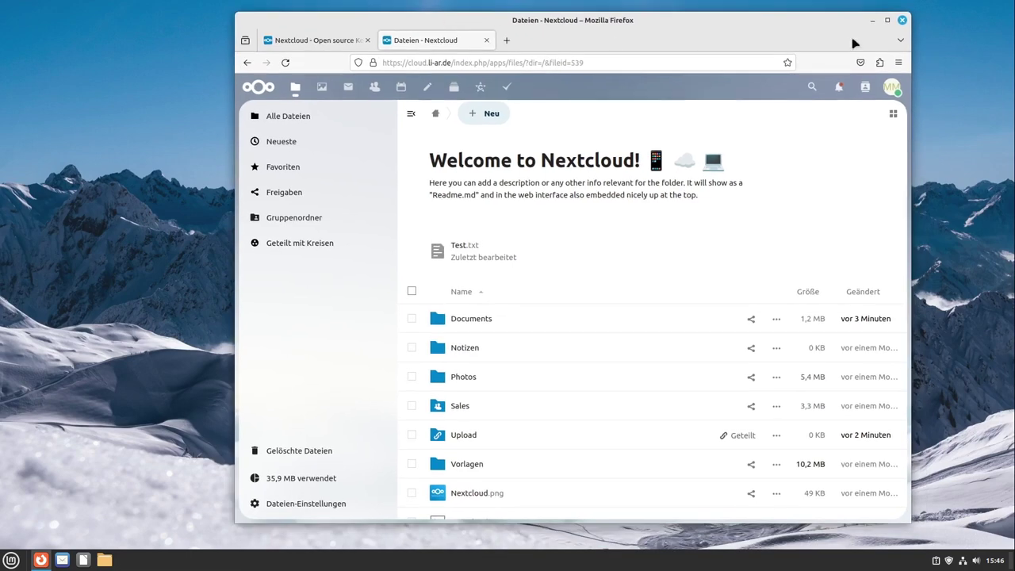
pyautogui.doubleClick(801, 23)
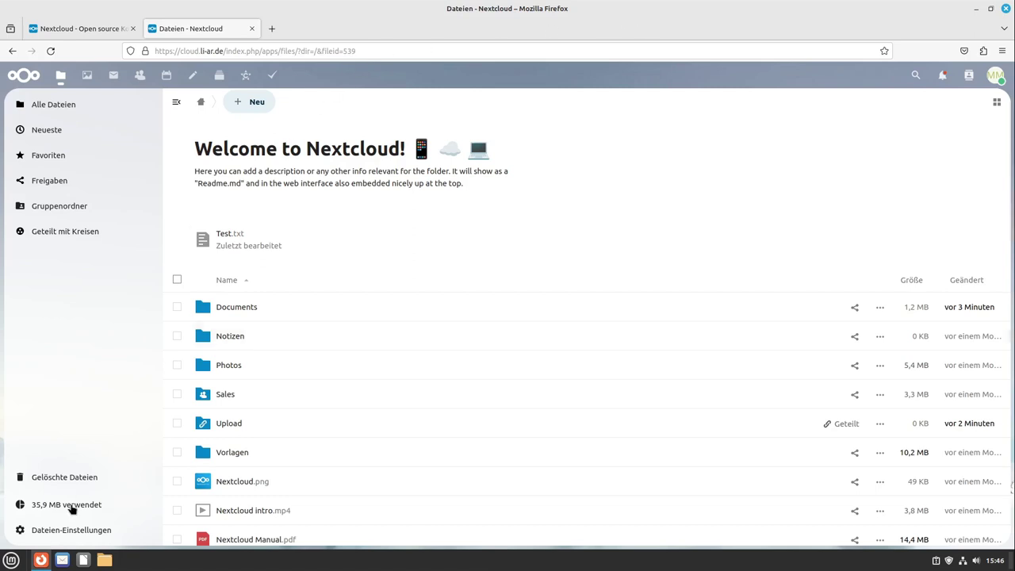
# Step: Launch Internetkonten and choose Nextcloud under 'Ein Konto hinzufügen'
pyautogui.click(11, 560)
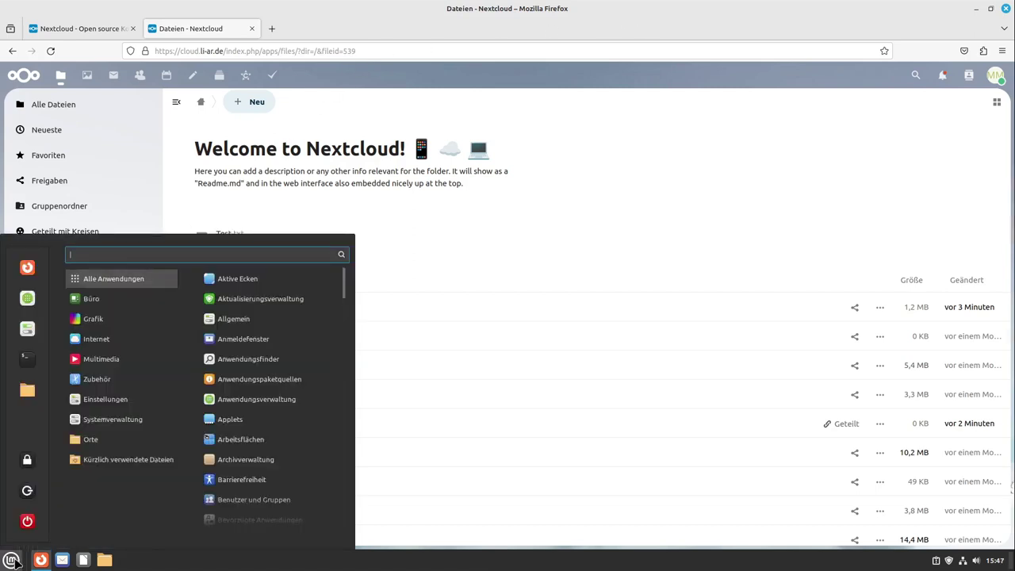
pyautogui.write('inter')
pyautogui.press('Return')
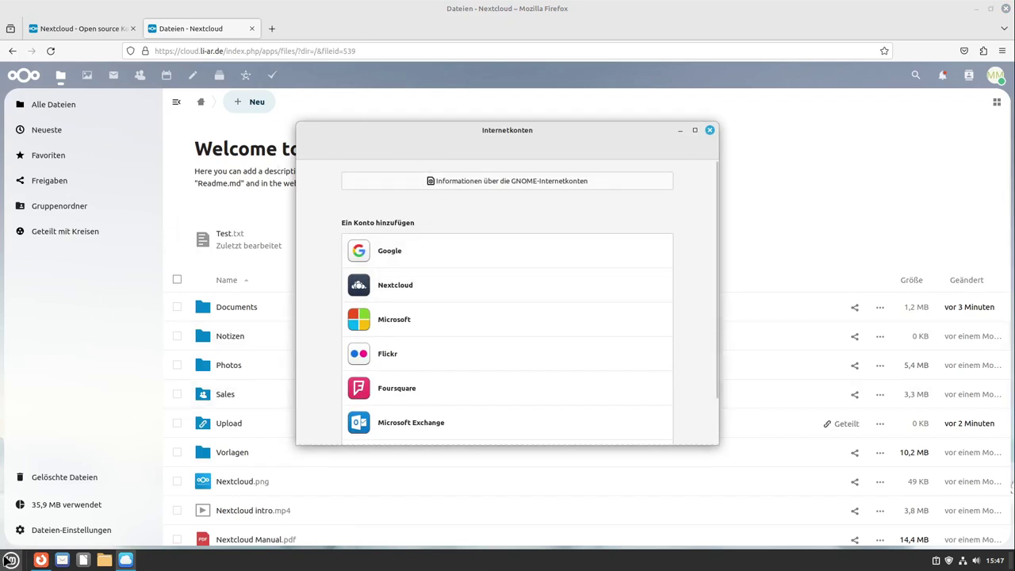
pyautogui.click(8, 560)
pyautogui.write('Inter')
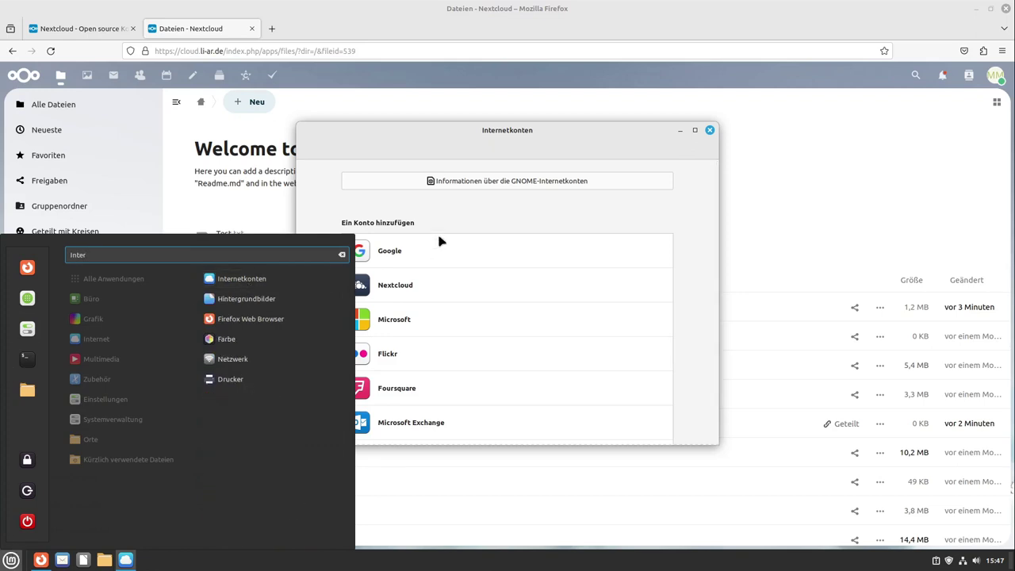
pyautogui.click(442, 204)
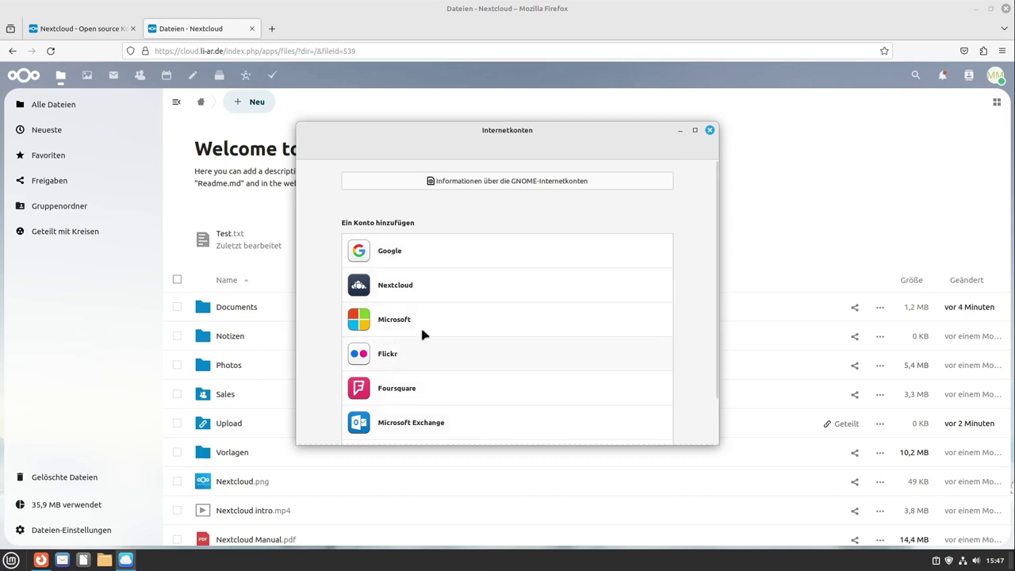
pyautogui.click(421, 293)
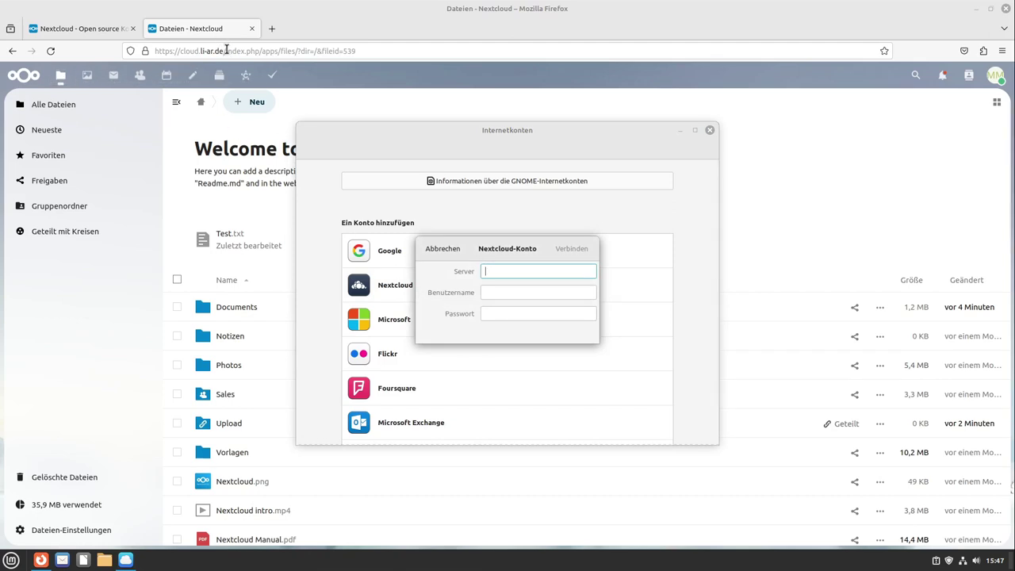
# Step: Copy the cloud.li-ar.de server address from Firefox into the Server field
pyautogui.moveTo(226, 51); pyautogui.dragTo(149, 54)
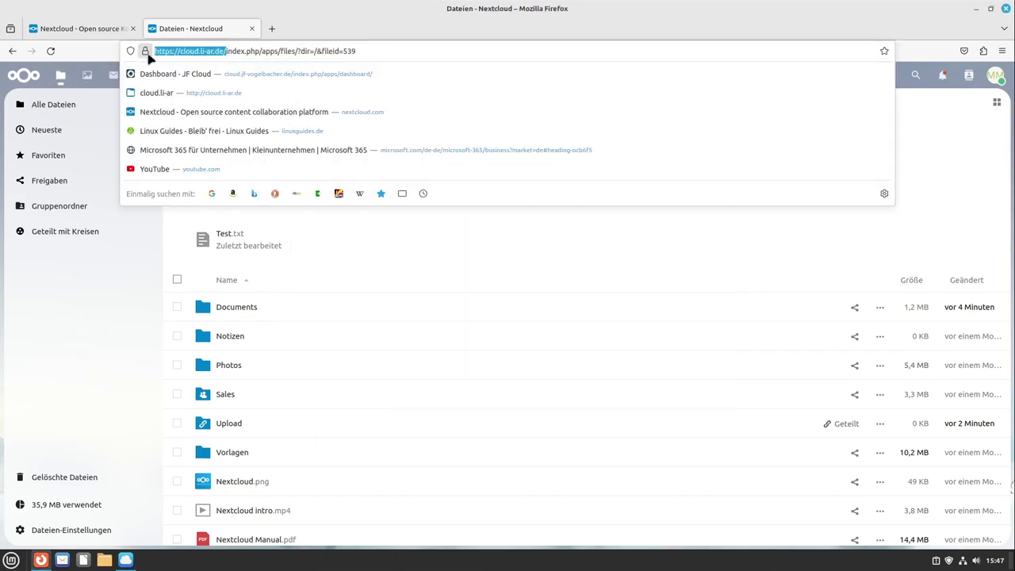
pyautogui.rightClick(181, 52)
pyautogui.click(222, 102)
pyautogui.hotkey('alt', 'Tab')
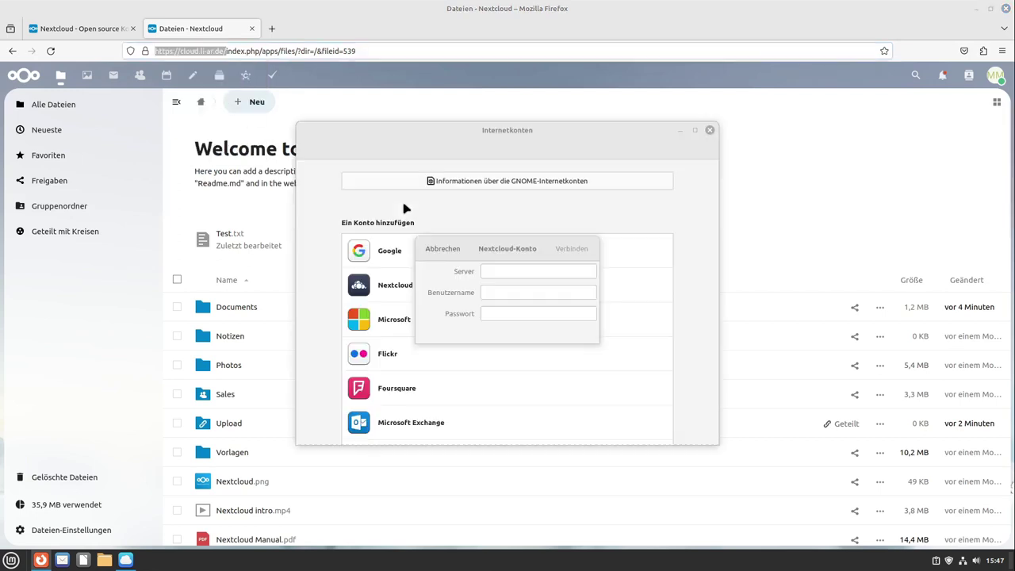
pyautogui.hotkey('ctrl', 'v')
pyautogui.click(522, 293)
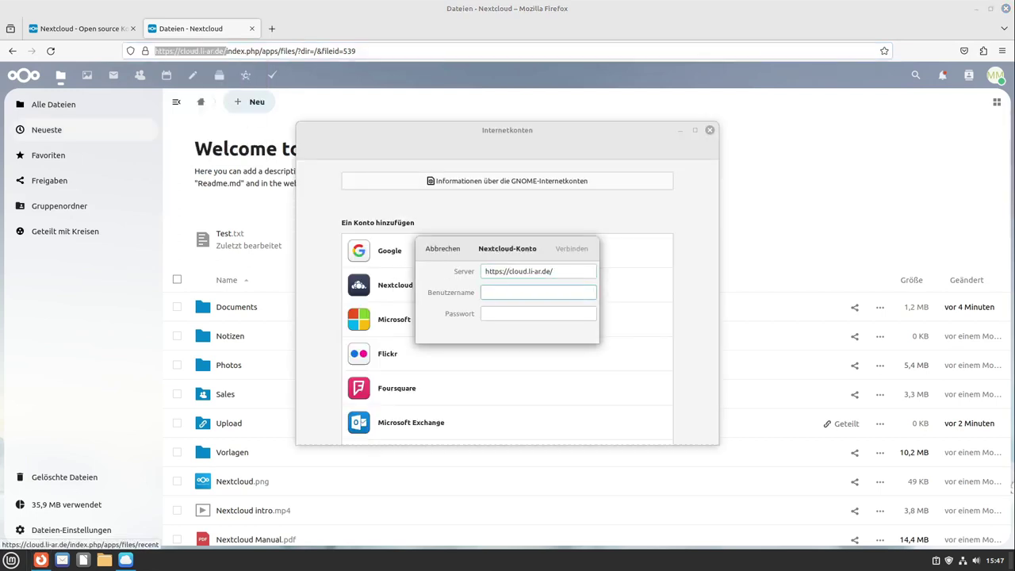
pyautogui.moveTo(0, 0)
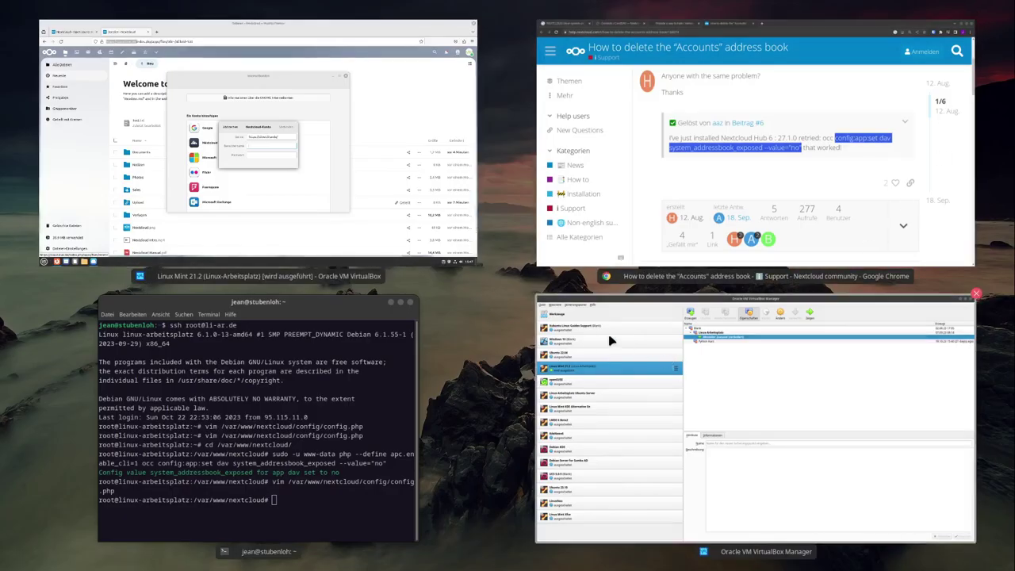
pyautogui.click(309, 207)
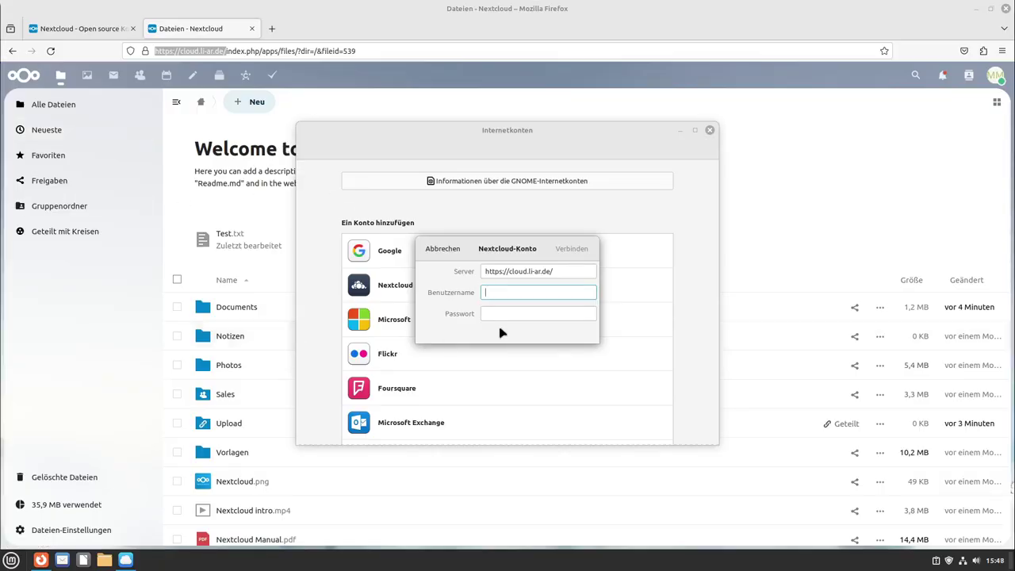
# Step: Fill in the account username and password, connect, unlock the keyring, and close the details
pyautogui.click(554, 313)
pyautogui.hotkey('ctrl', 'v')
pyautogui.click(531, 294)
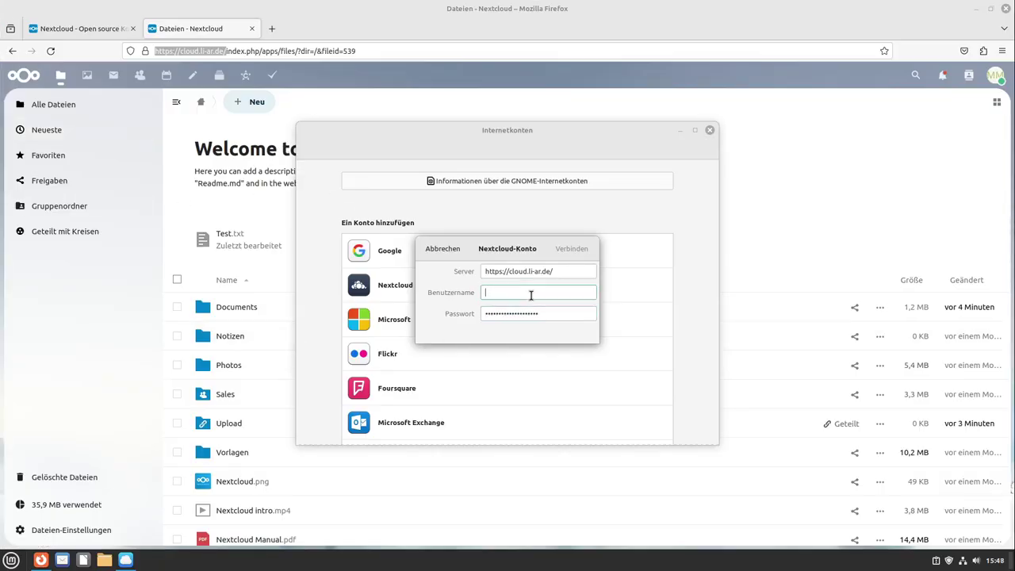
pyautogui.write('max')
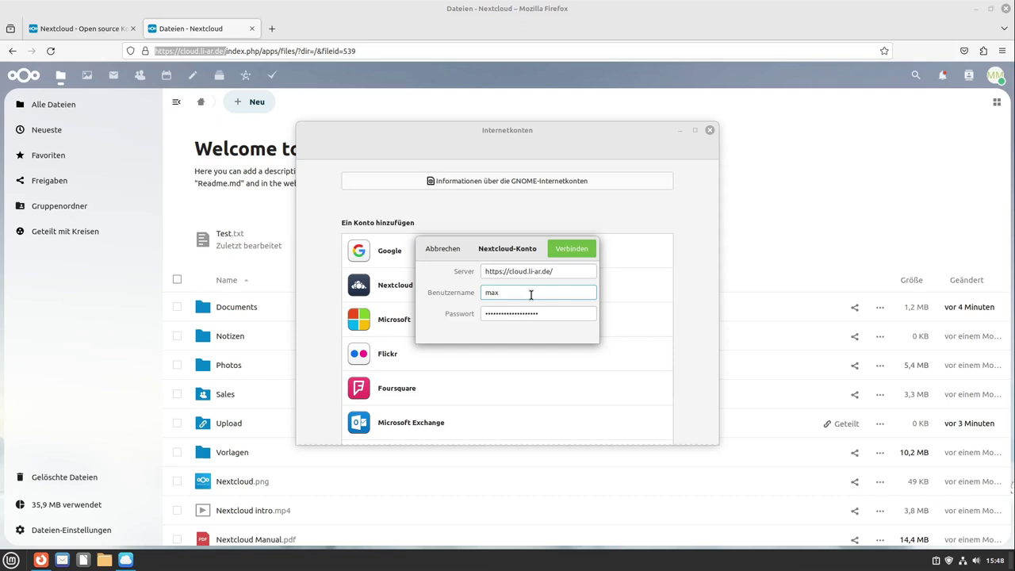
pyautogui.click(577, 250)
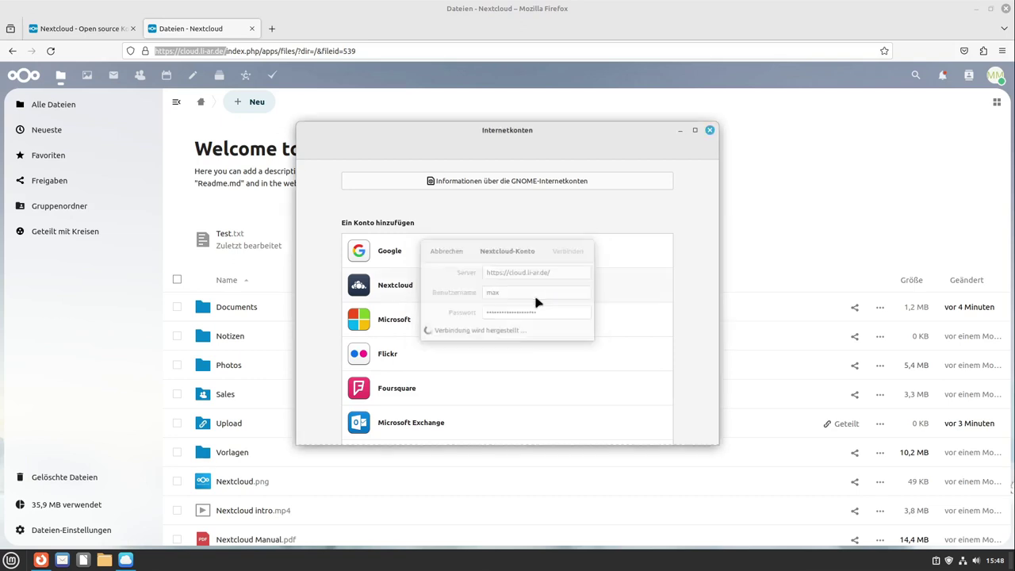
pyautogui.write('********')
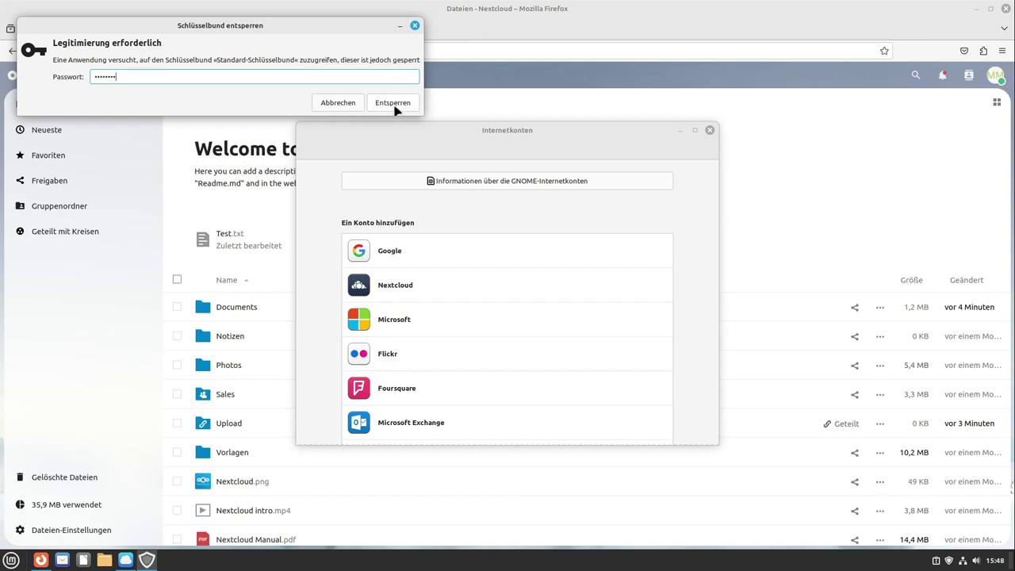
pyautogui.click(392, 102)
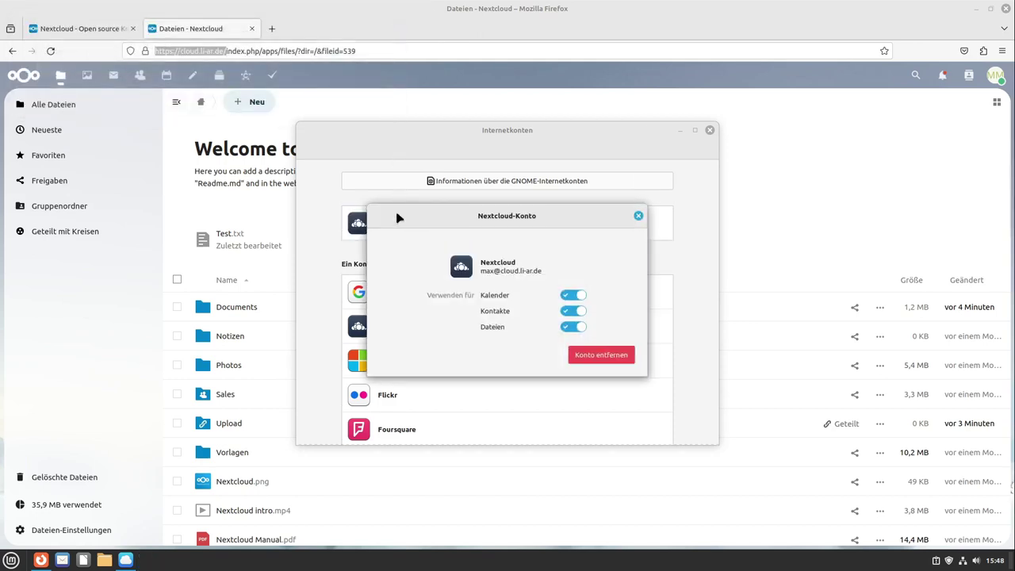
pyautogui.click(639, 216)
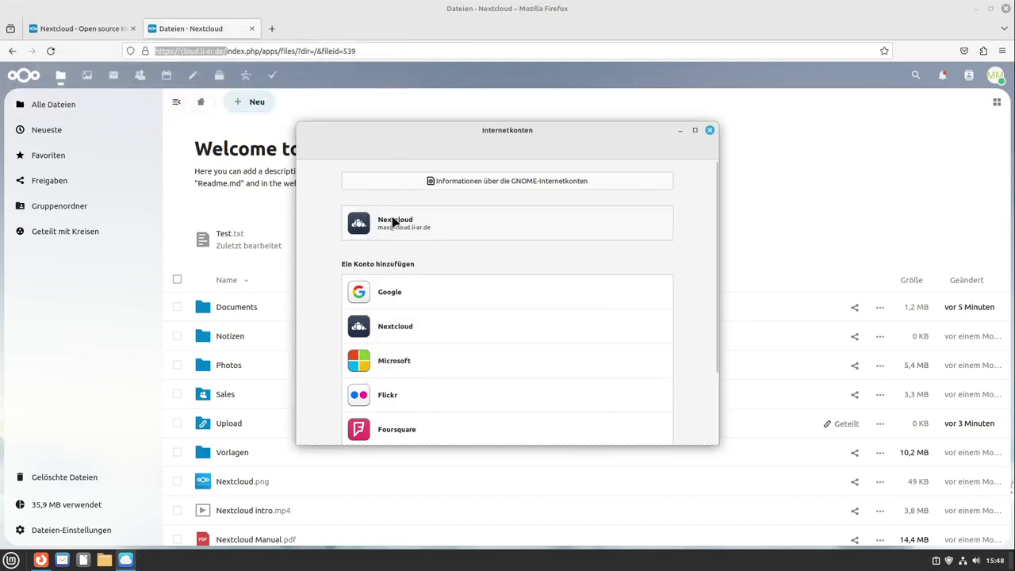
# Step: Open Nemo and mount the cloud.li-ar.de Nextcloud share under Netzwerk to browse its 14 items
pyautogui.click(106, 560)
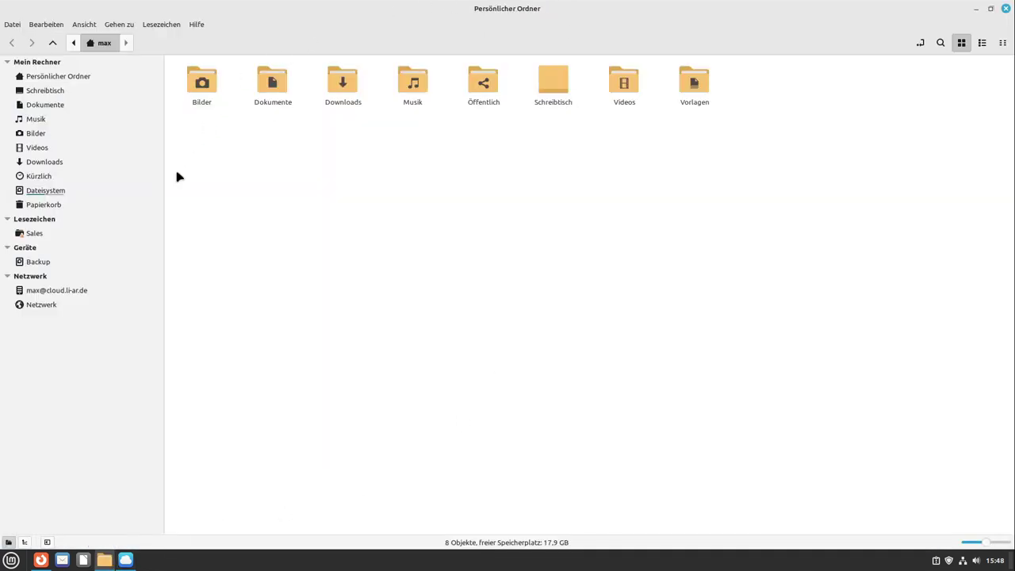
pyautogui.click(119, 297)
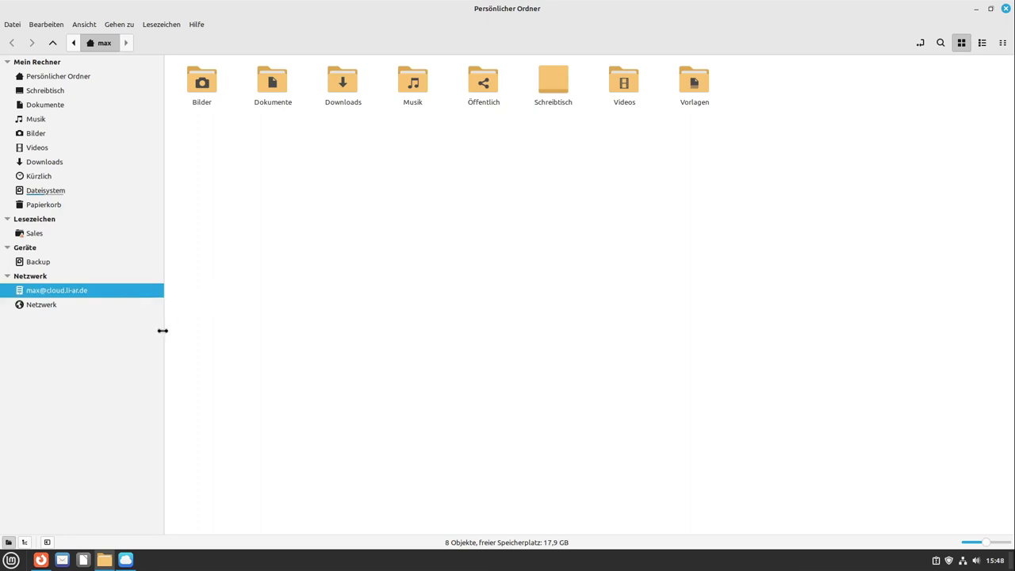
pyautogui.moveTo(162, 330); pyautogui.dragTo(185, 324)
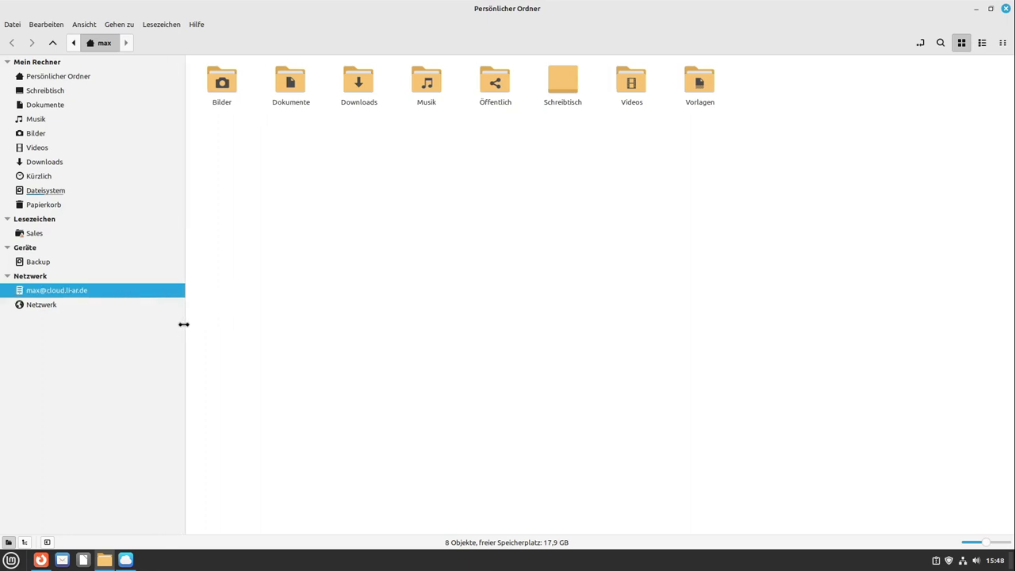
pyautogui.click(114, 298)
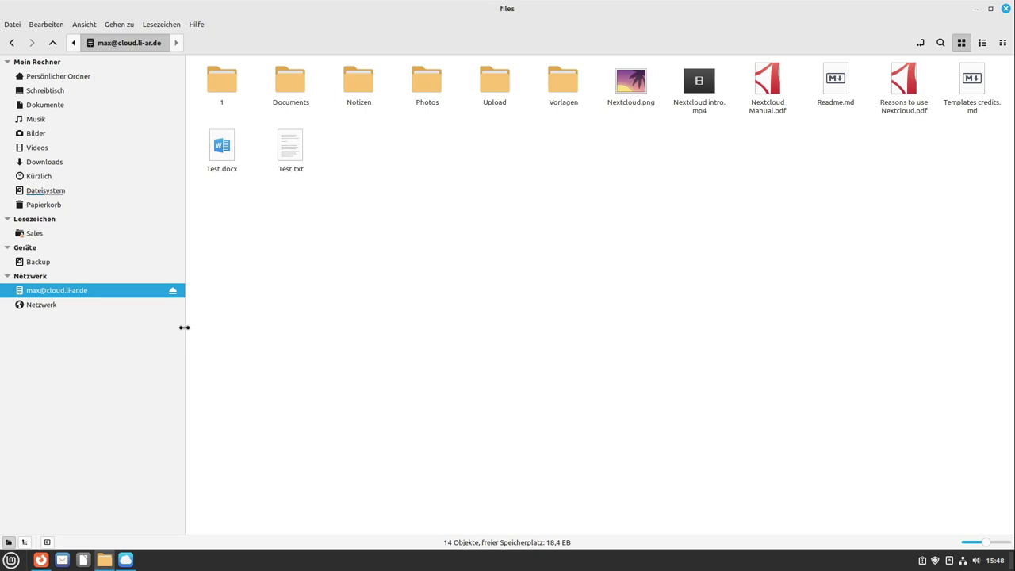
pyautogui.moveTo(183, 328); pyautogui.dragTo(154, 328)
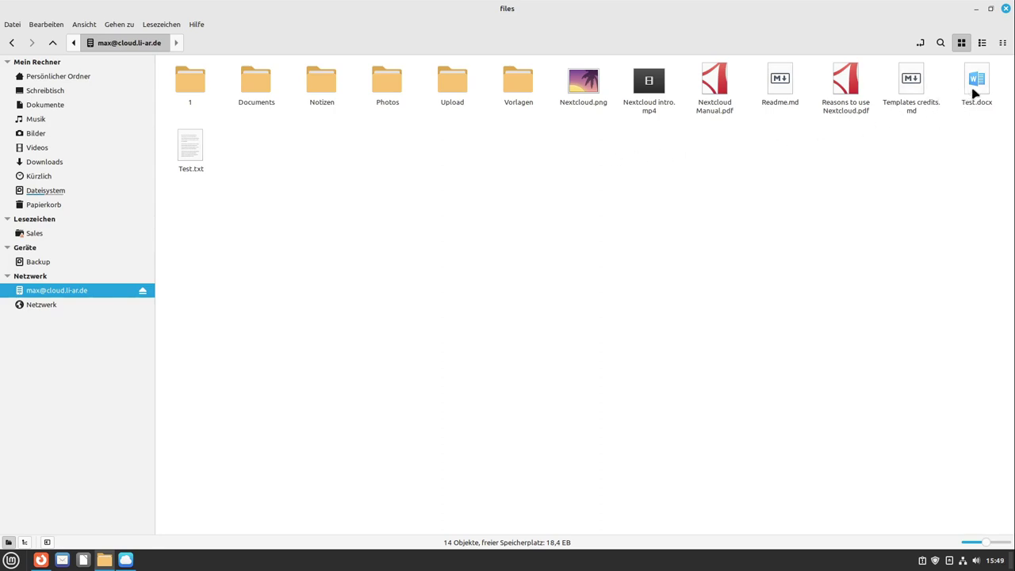
# Step: Open Welcome to Nextcloud Hub.docx from the share's Documents folder in Writer, skim it, and close it
pyautogui.doubleClick(259, 84)
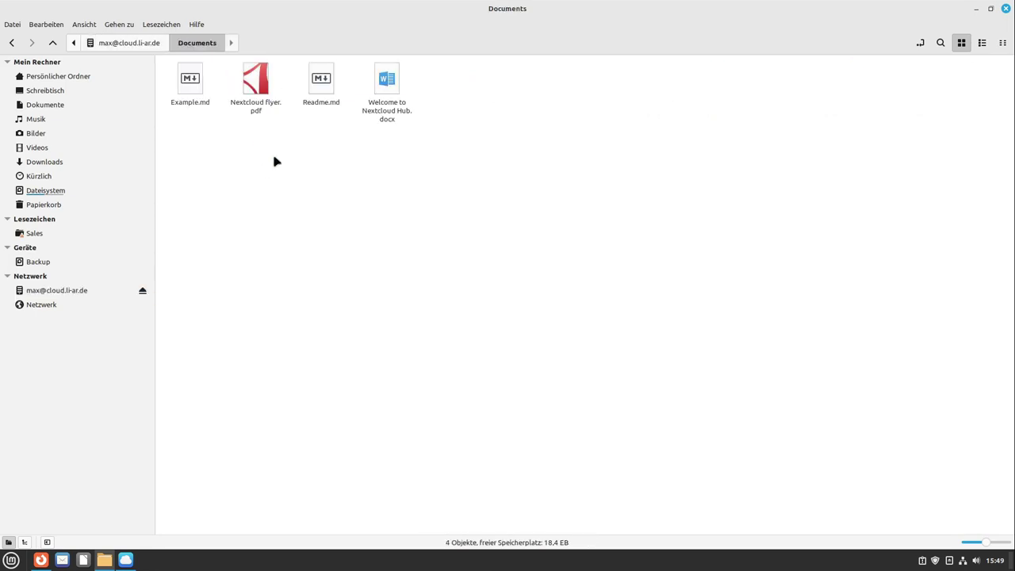
pyautogui.doubleClick(390, 111)
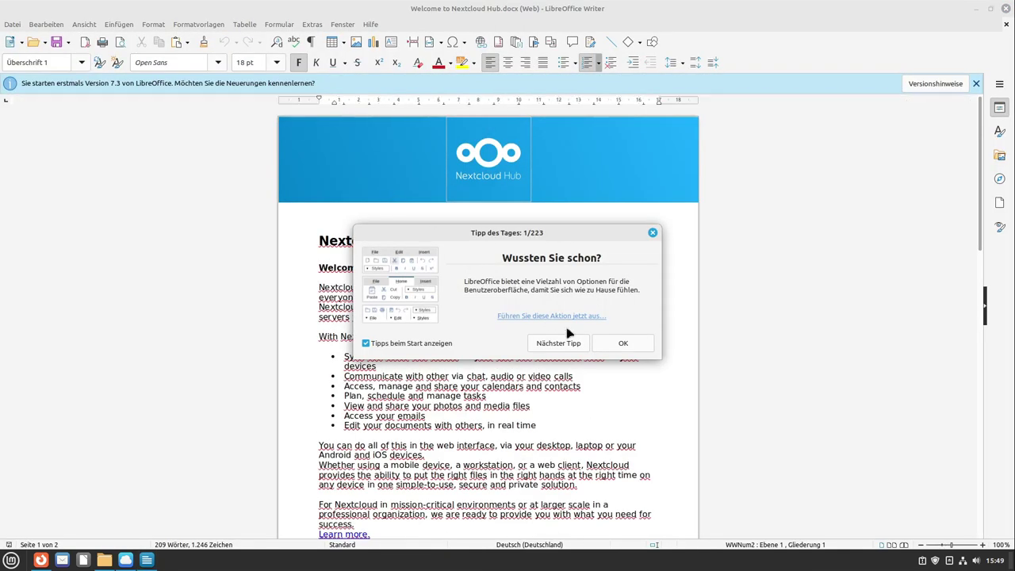
pyautogui.click(623, 343)
pyautogui.scroll(-3, 381, 310)
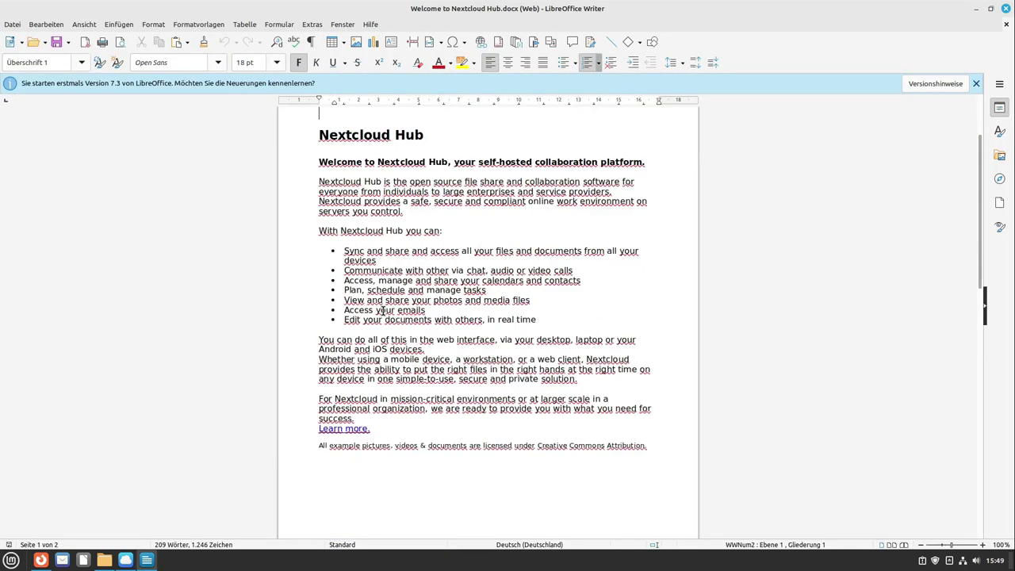
pyautogui.scroll(-3, 381, 310)
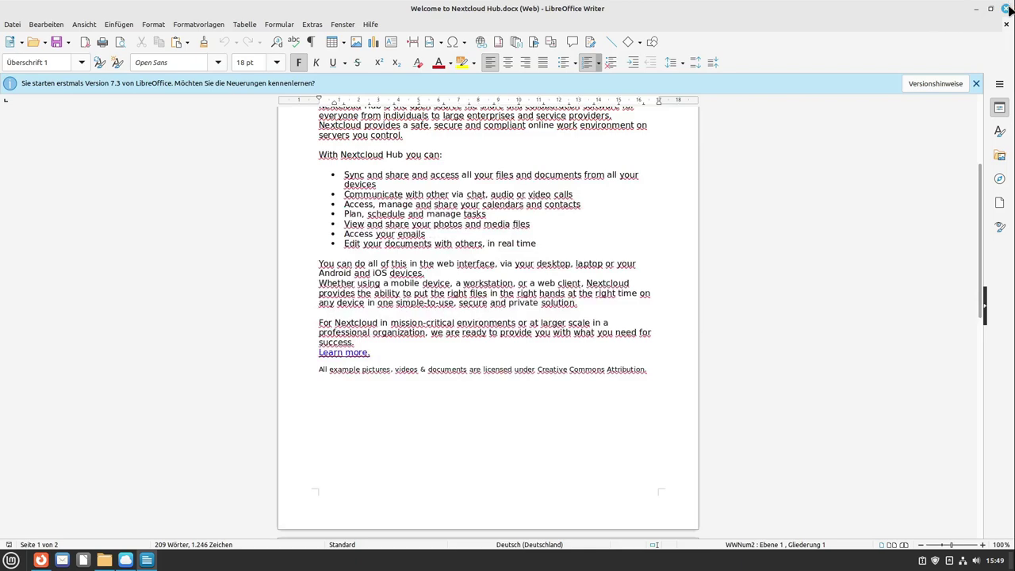
pyautogui.click(1006, 8)
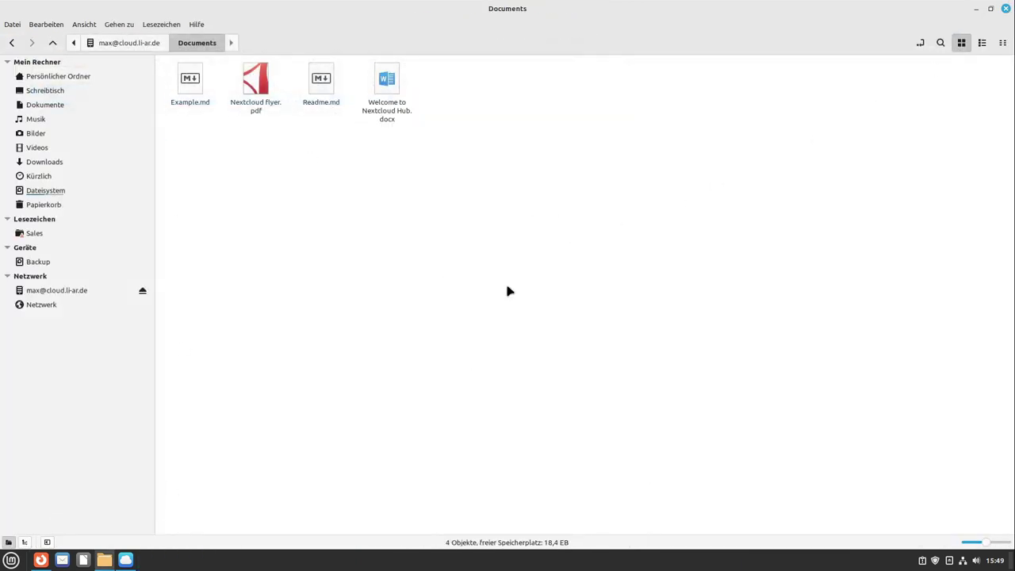
pyautogui.click(48, 561)
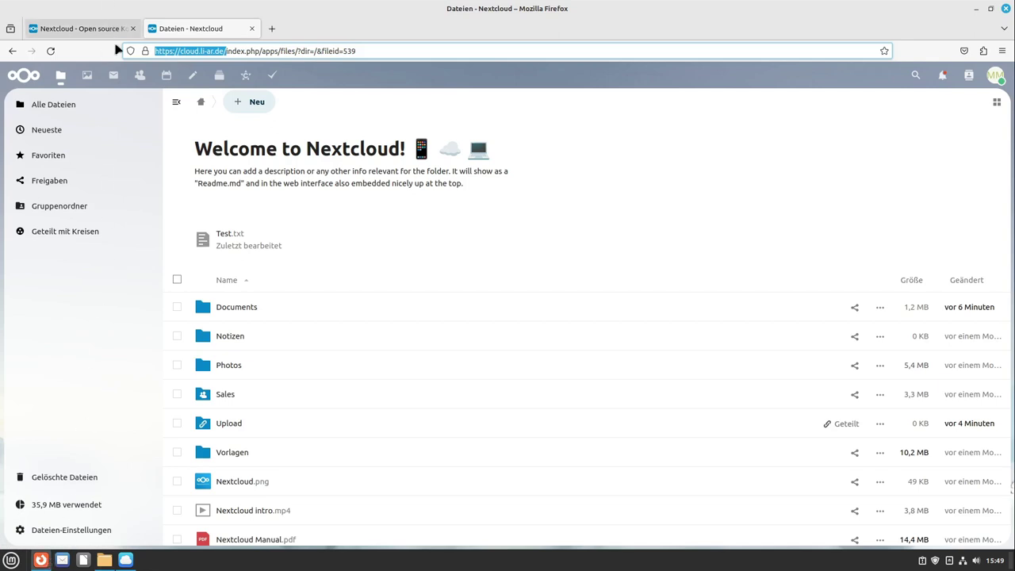
# Step: Launch the Software Manager from the application menu by searching 'anw'
pyautogui.click(14, 559)
pyautogui.write('anw')
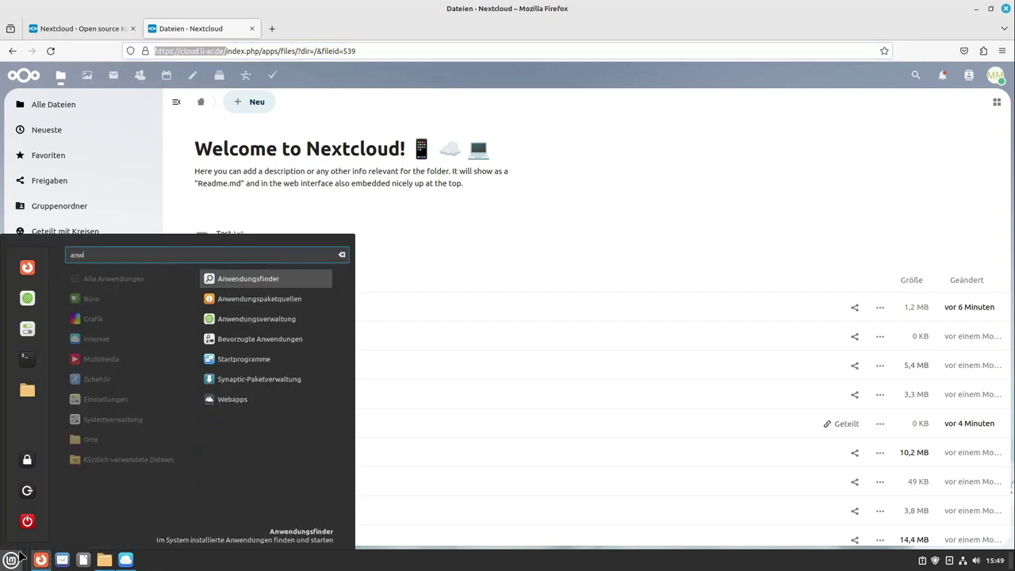
pyautogui.press('Down')
pyautogui.press('Down')
pyautogui.press('Down')
pyautogui.press('Up')
pyautogui.press('Return')
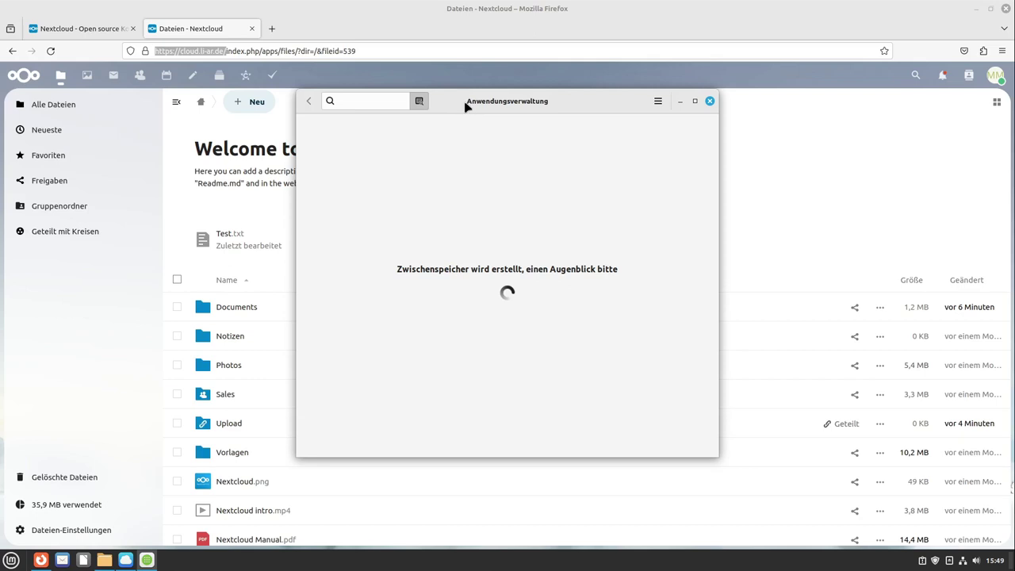
# Step: Install Nextcloud Desktop 3.10.1 from Flathub, authorising with the admin password, and launch it
pyautogui.click(357, 100)
pyautogui.write('nex')
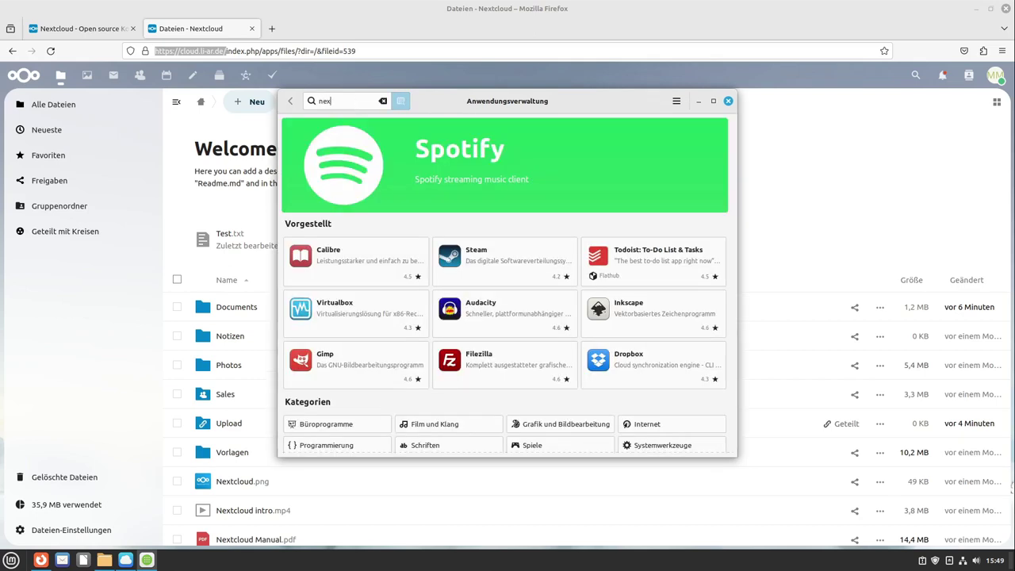
pyautogui.write('t')
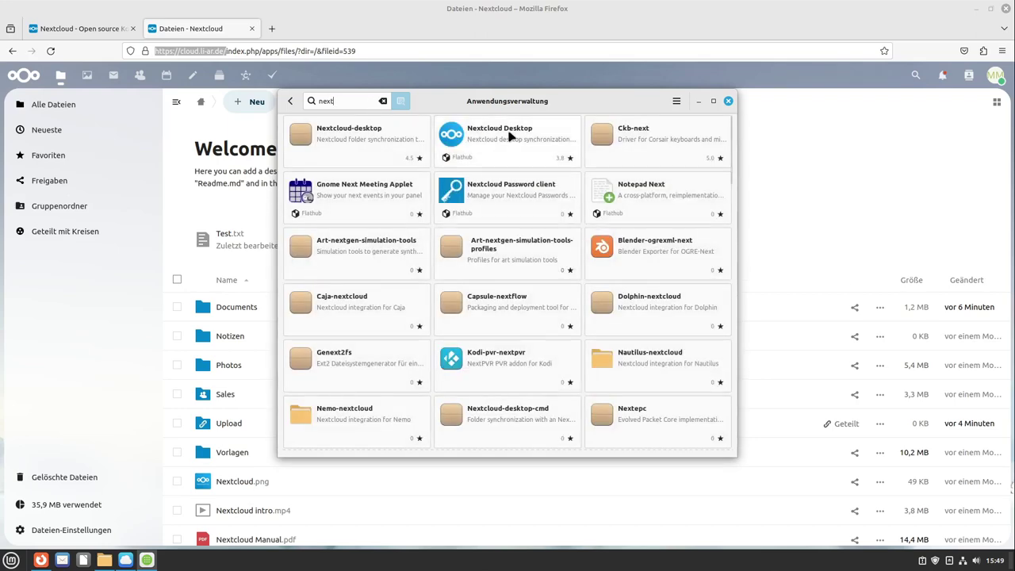
pyautogui.click(520, 140)
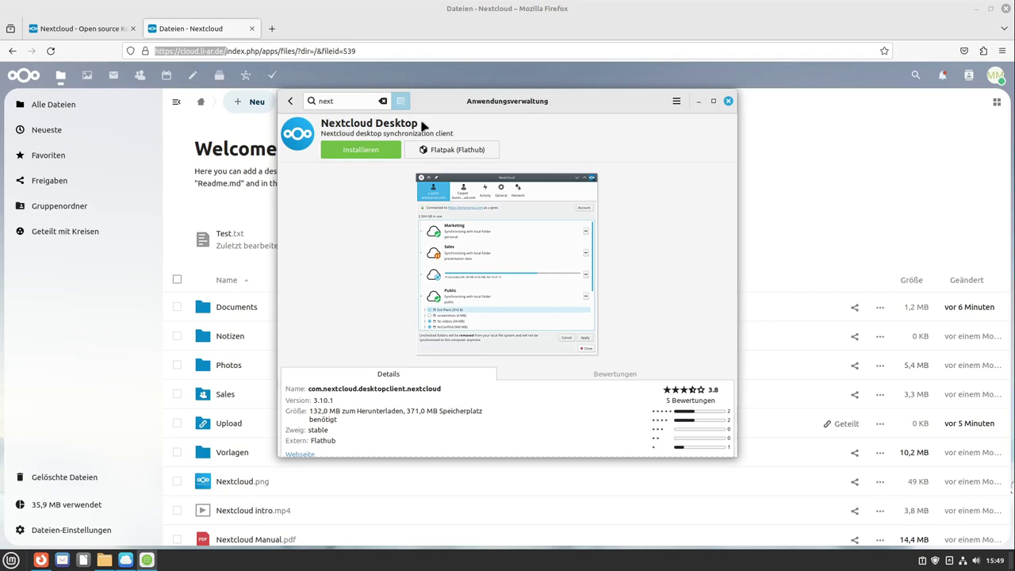
pyautogui.click(371, 152)
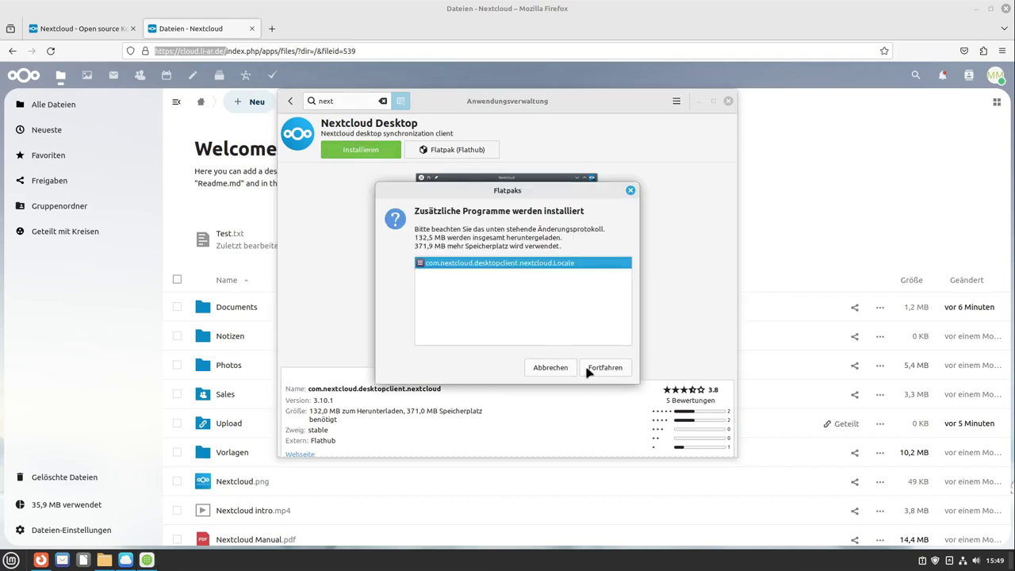
pyautogui.click(603, 368)
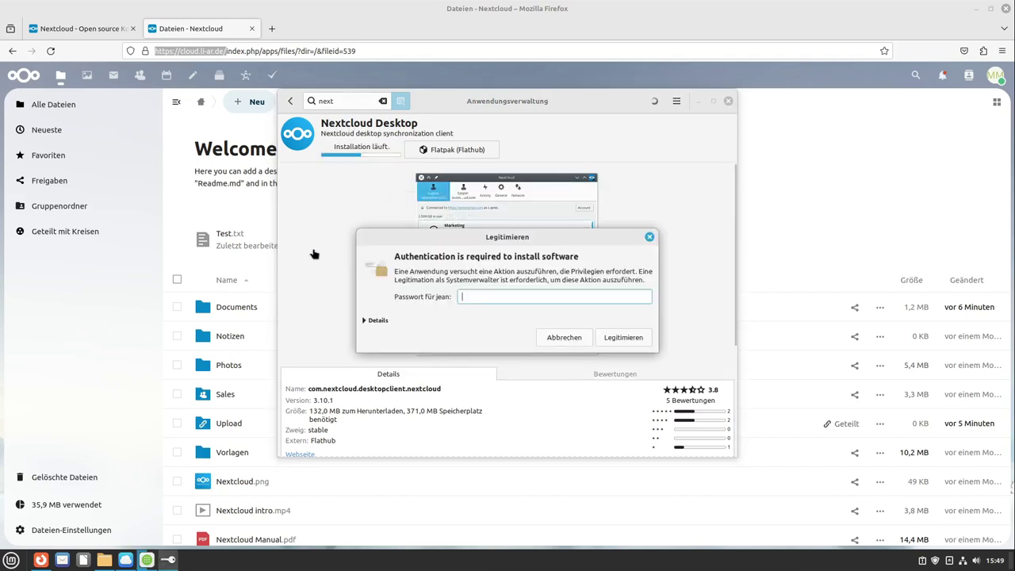
pyautogui.write('•••••')
pyautogui.press('Return')
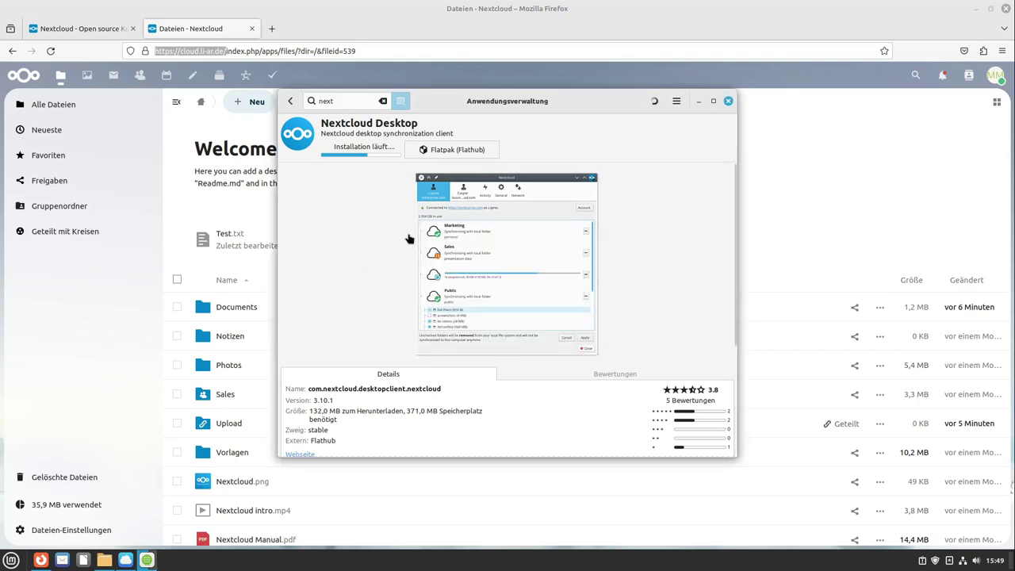
pyautogui.click(337, 151)
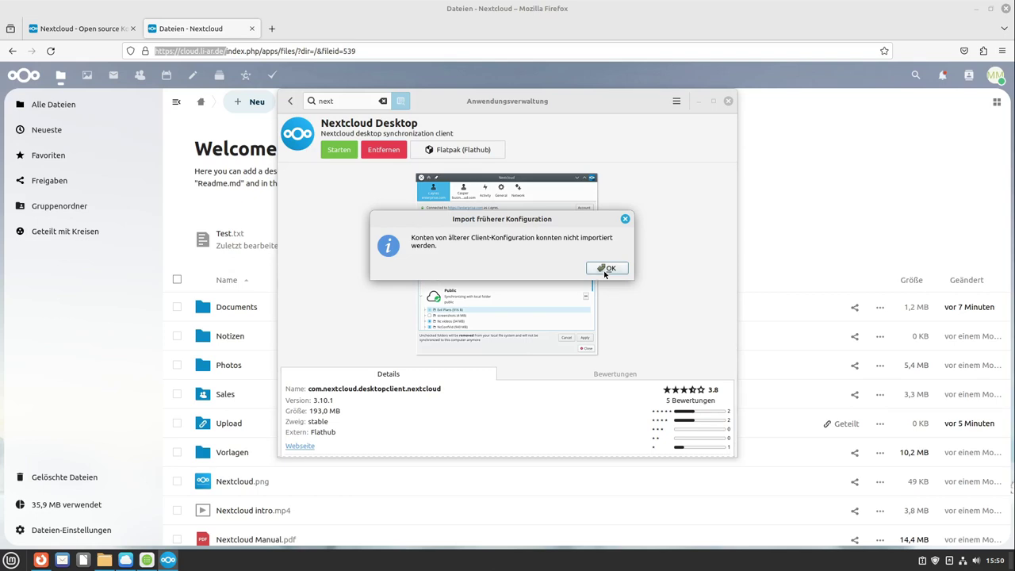
# Step: Dismiss the old-accounts import notice and copy the Nextcloud server address from Firefox
pyautogui.click(607, 270)
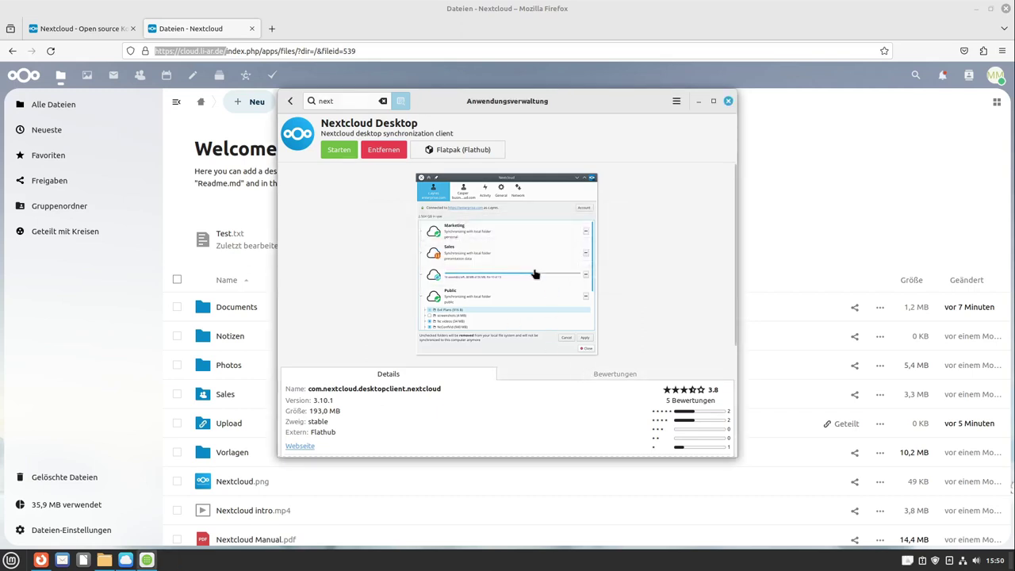
pyautogui.click(699, 102)
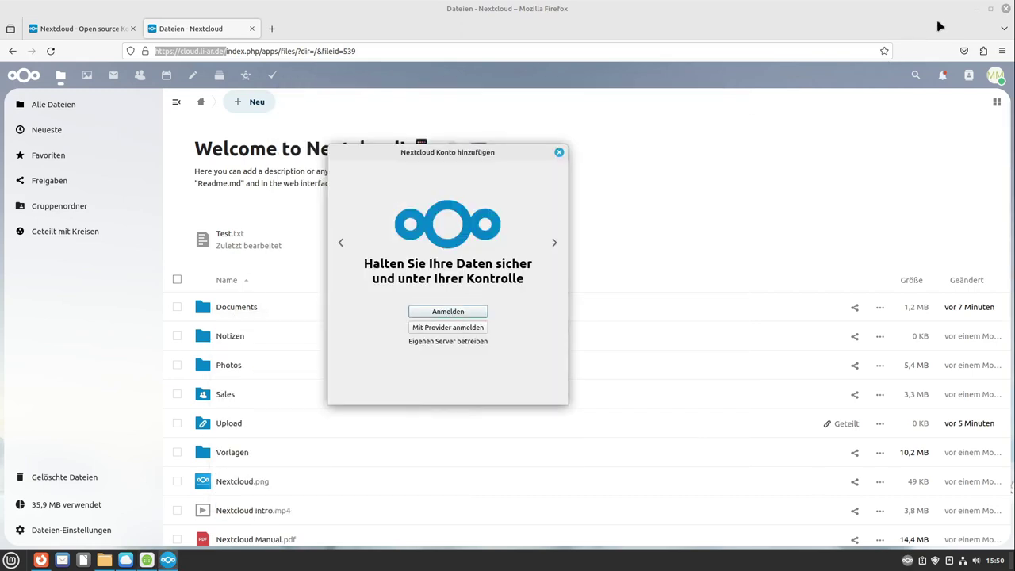
pyautogui.rightClick(203, 50)
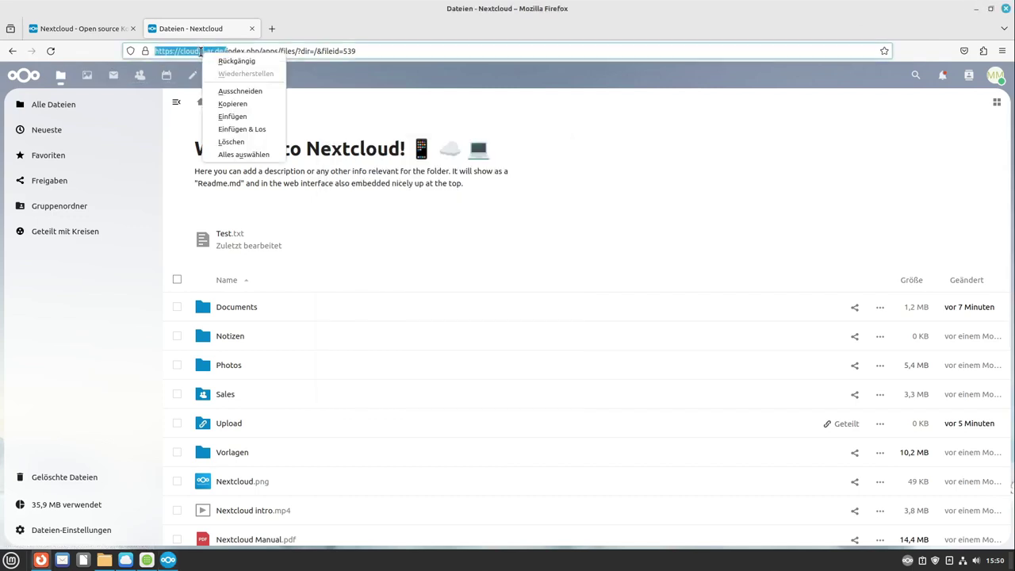
pyautogui.click(230, 104)
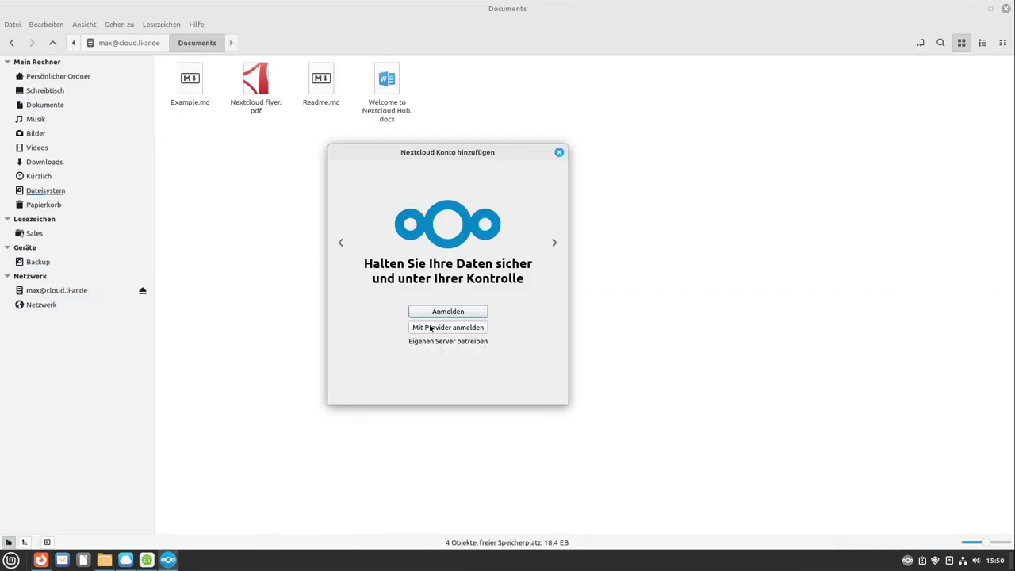
pyautogui.click(978, 10)
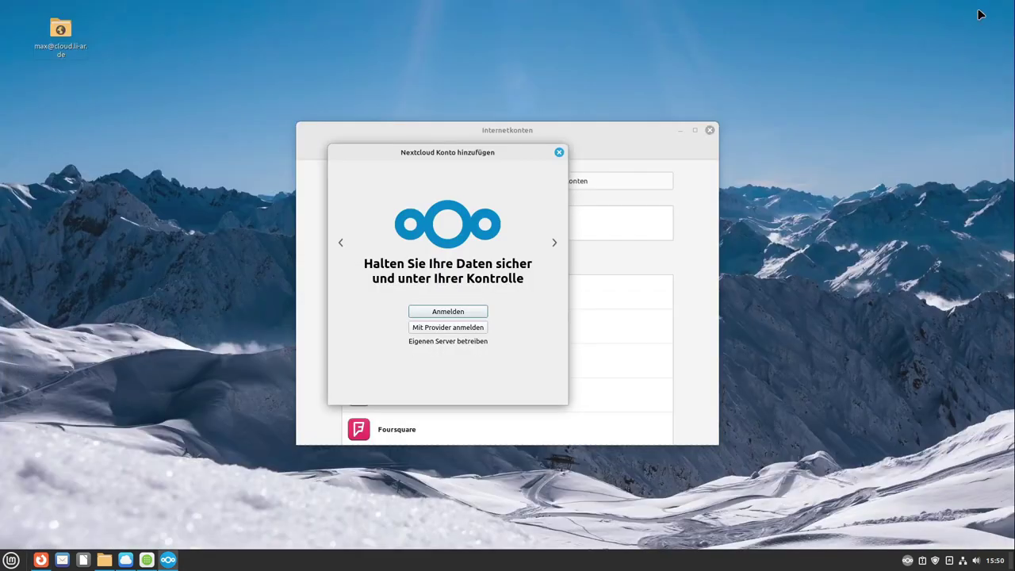
pyautogui.click(679, 130)
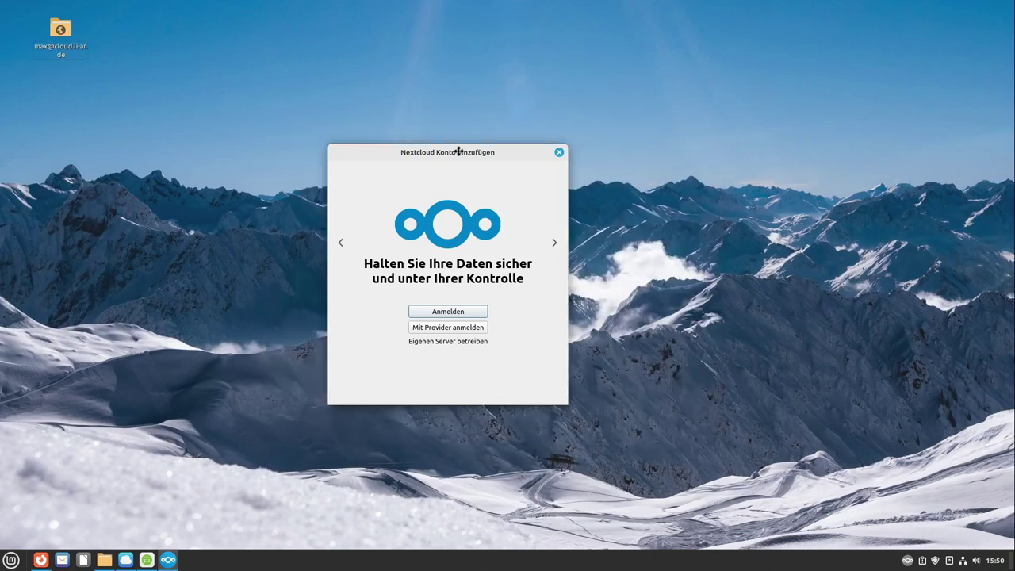
pyautogui.moveTo(459, 151); pyautogui.dragTo(485, 156)
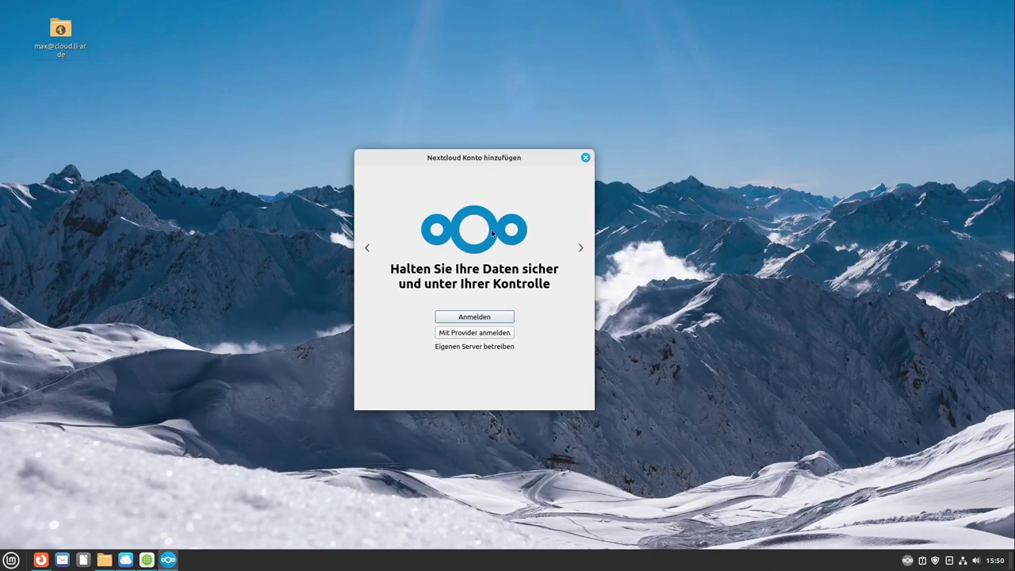
pyautogui.click(466, 317)
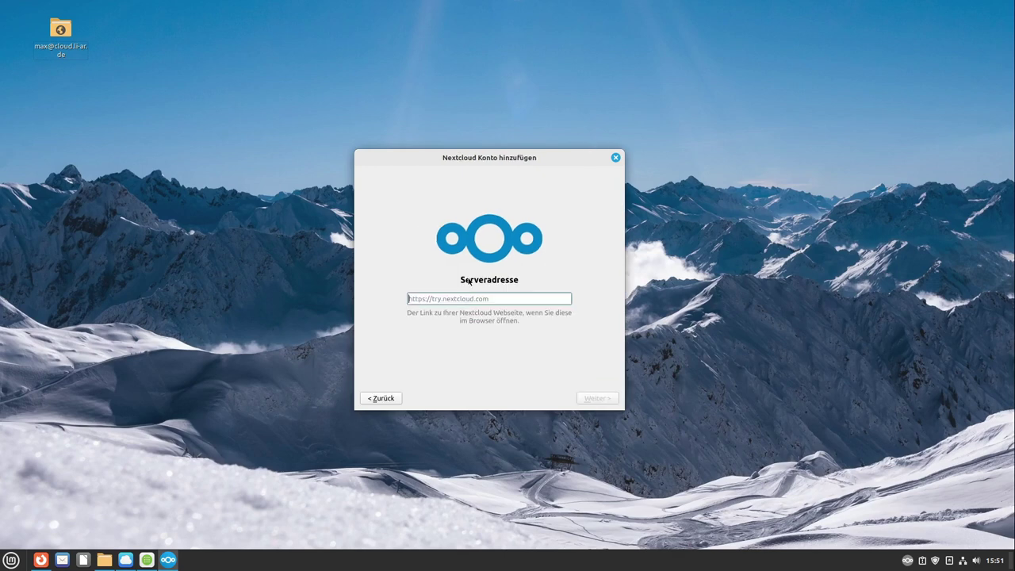
pyautogui.hotkey('ctrl', 'v')
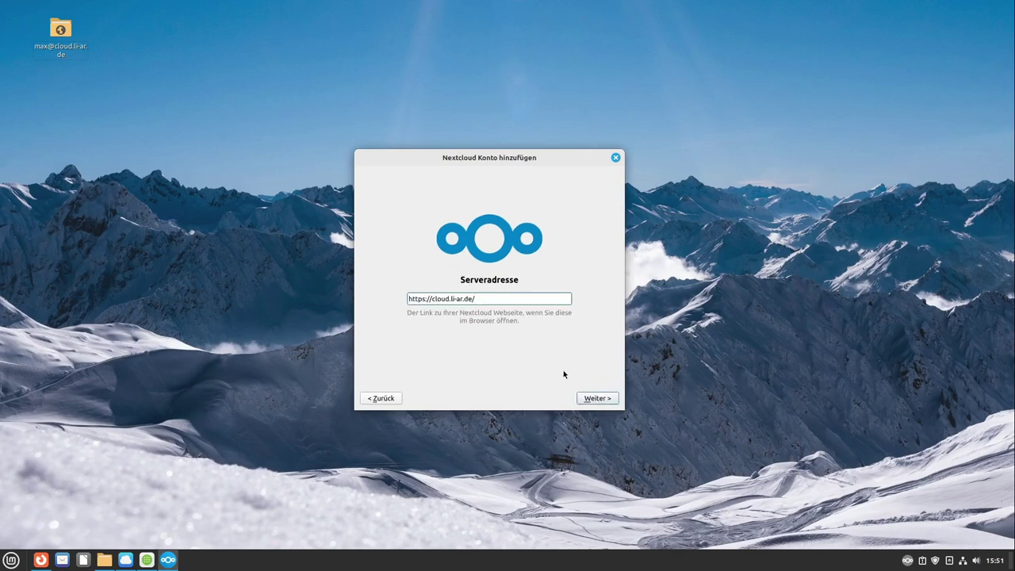
pyautogui.click(598, 398)
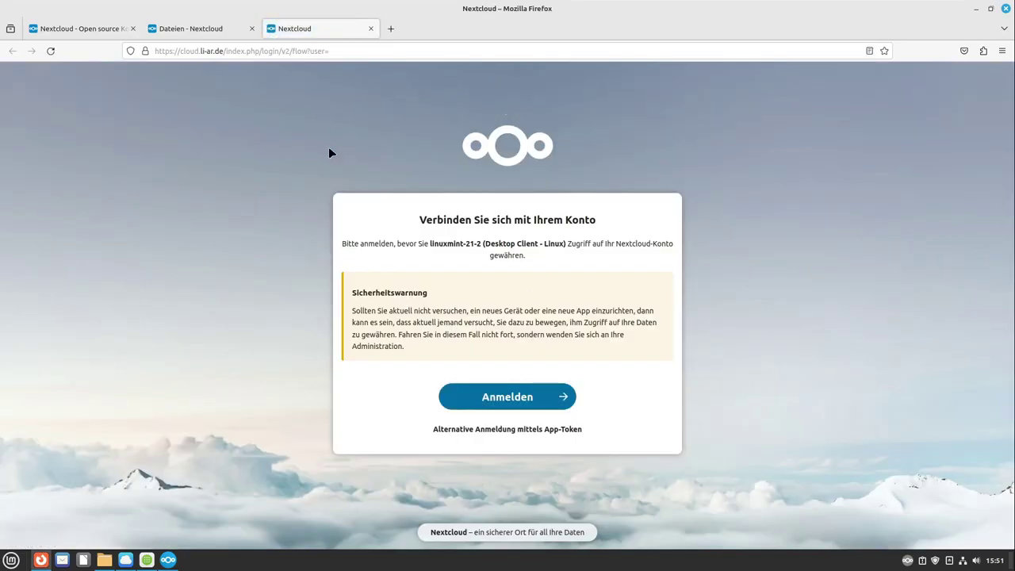
# Step: Log in and grant the desktop client access to the account, then return to the wizard
pyautogui.click(532, 401)
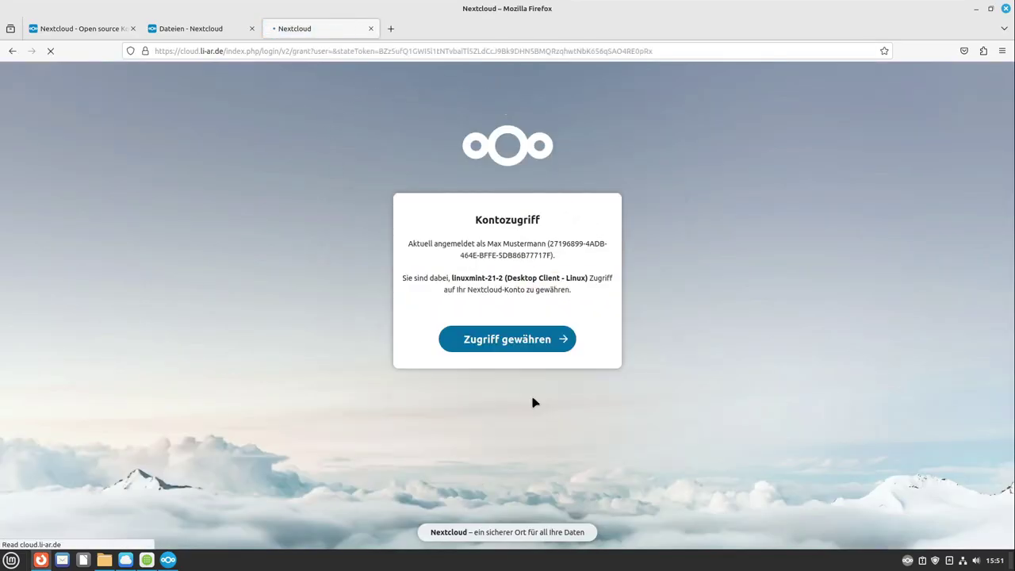
pyautogui.click(522, 346)
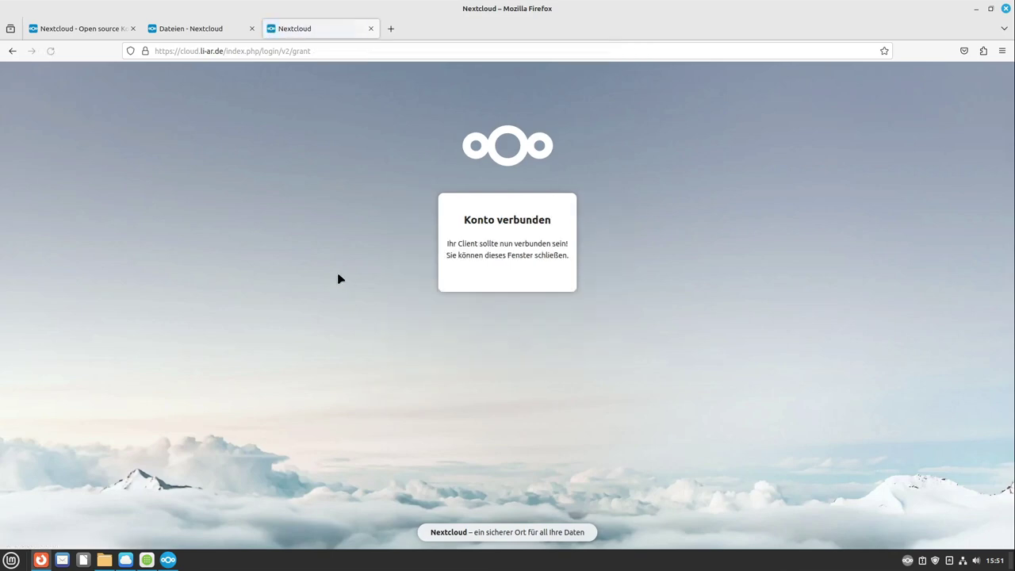
pyautogui.click(975, 8)
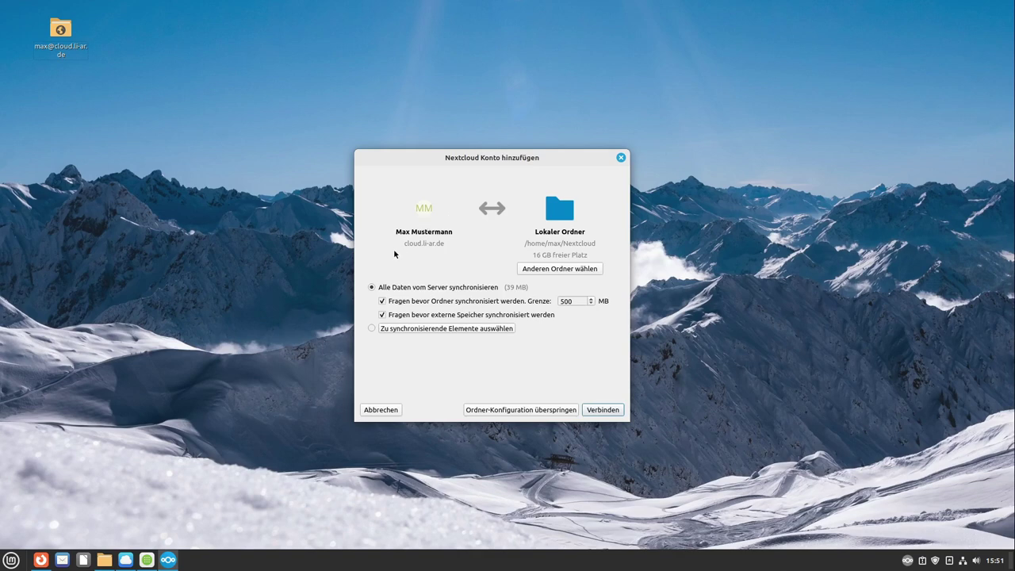
# Step: Turn off both 'ask before syncing' options and connect, syncing everything to /home/max/Nextcloud
pyautogui.click(383, 301)
pyautogui.click(382, 315)
pyautogui.click(601, 410)
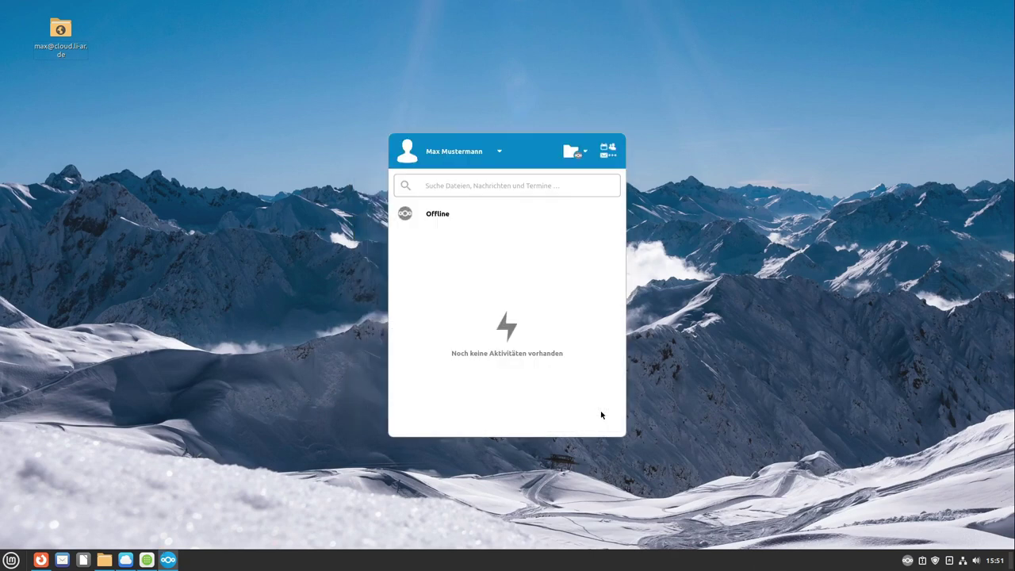
pyautogui.click(907, 562)
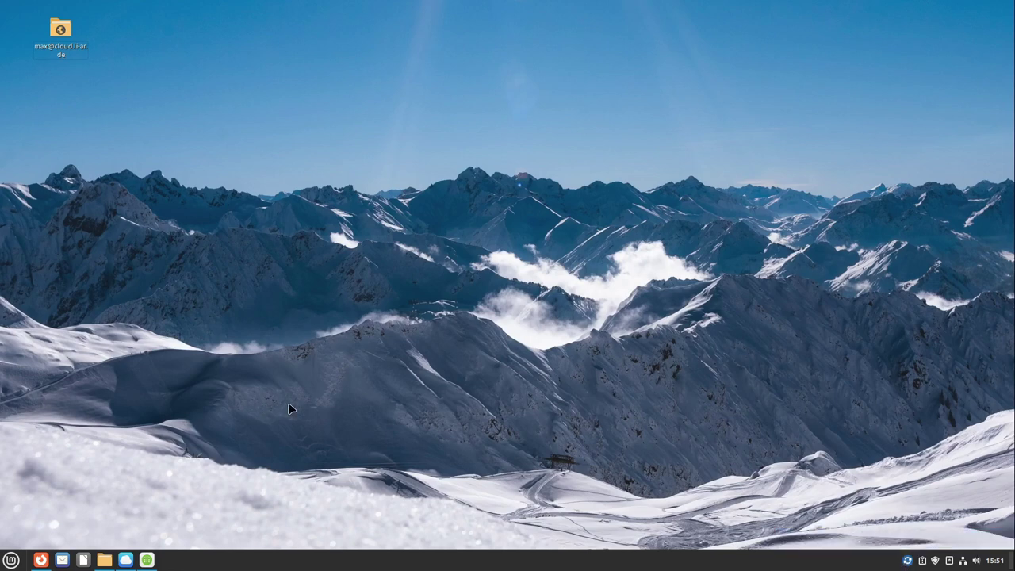
# Step: Open the home folder's Nextcloud folder in Nemo to view the 14 synced items
pyautogui.click(106, 560)
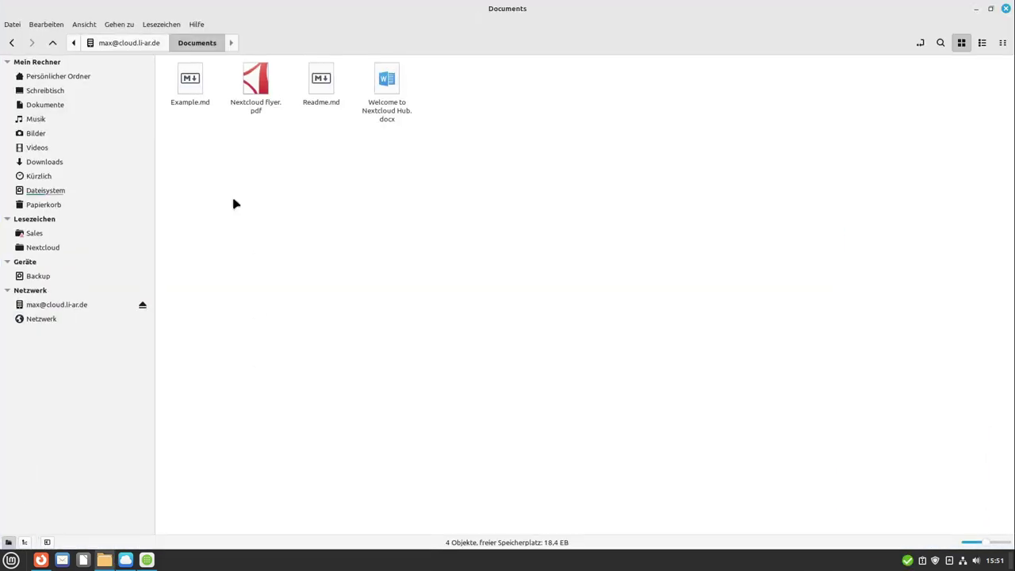
pyautogui.click(32, 76)
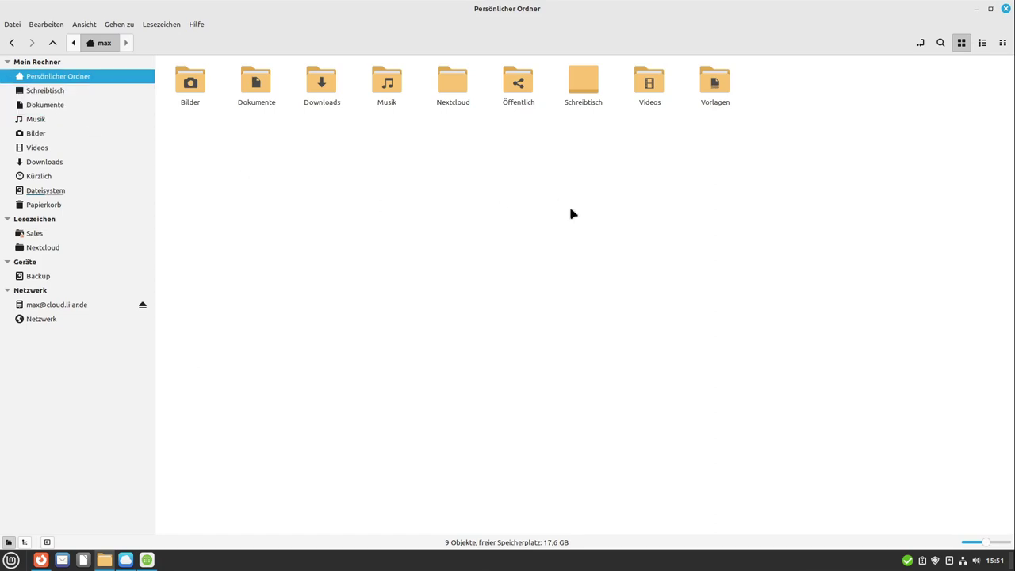
pyautogui.doubleClick(457, 86)
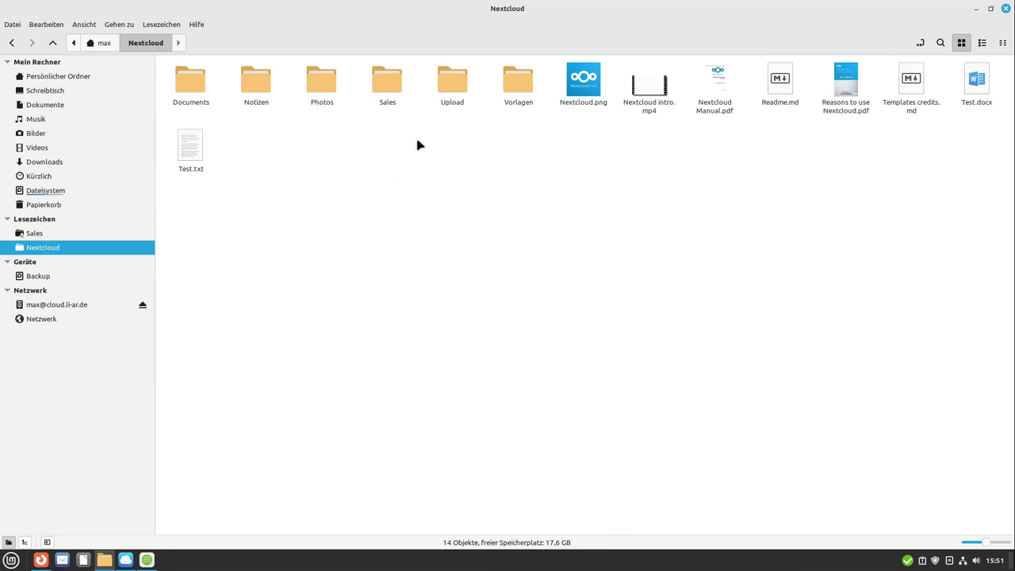
pyautogui.click(41, 560)
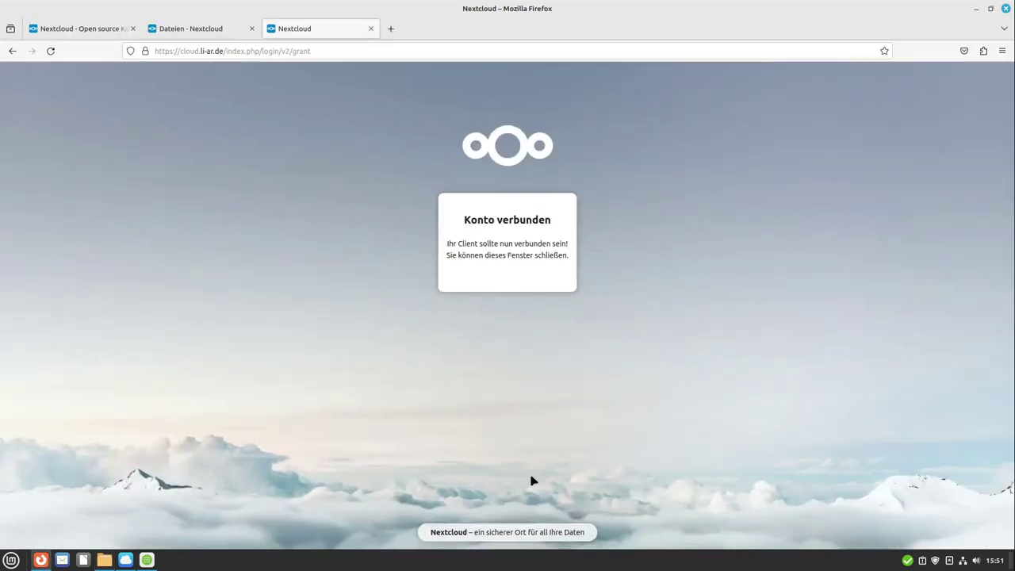
# Step: Compare the 'Dateien - Nextcloud' web list with the local Nextcloud folder, then close Nemo
pyautogui.click(199, 29)
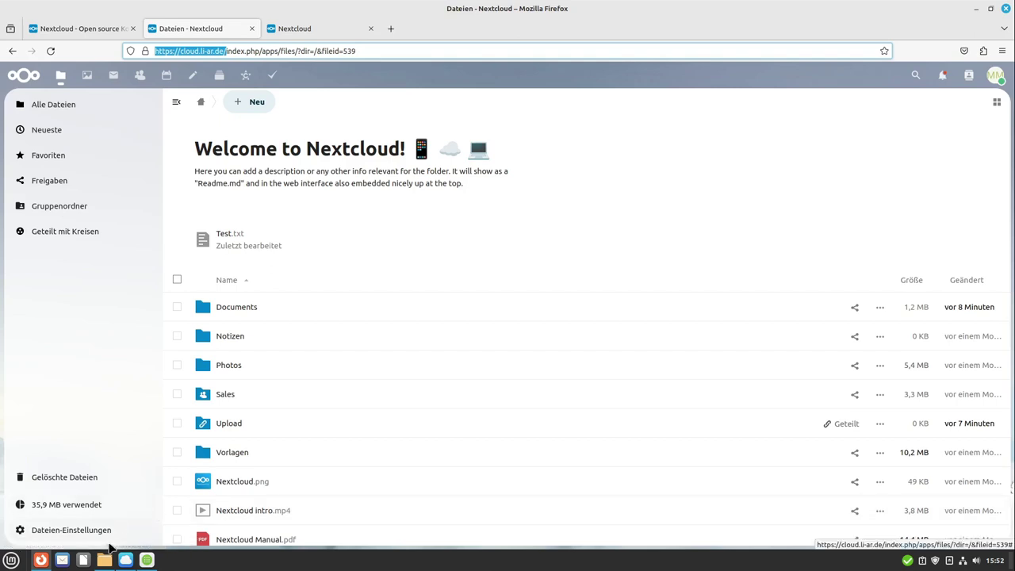
pyautogui.moveTo(110, 553)
pyautogui.click(115, 519)
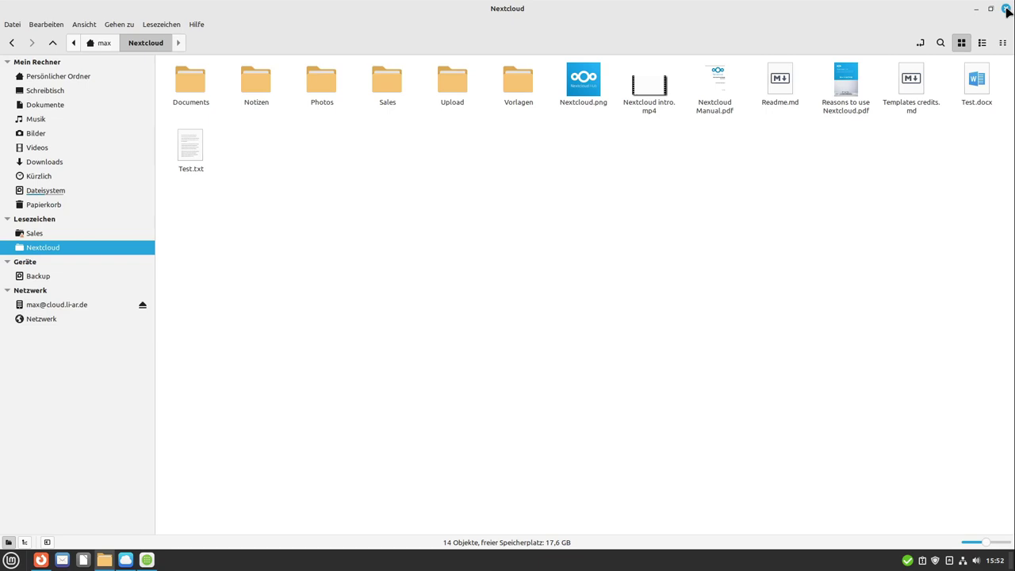
pyautogui.click(1007, 10)
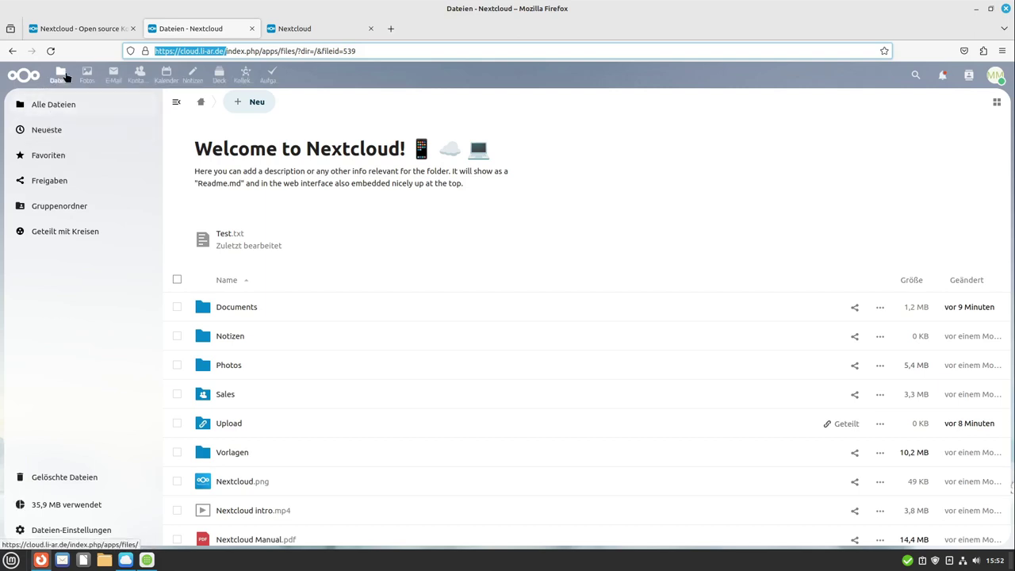
pyautogui.click(994, 77)
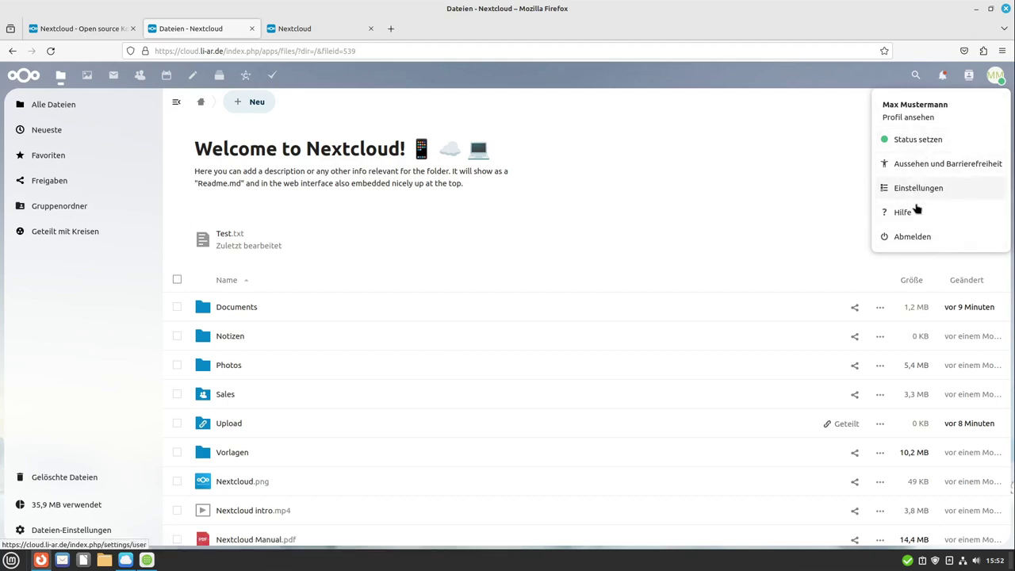
pyautogui.click(995, 75)
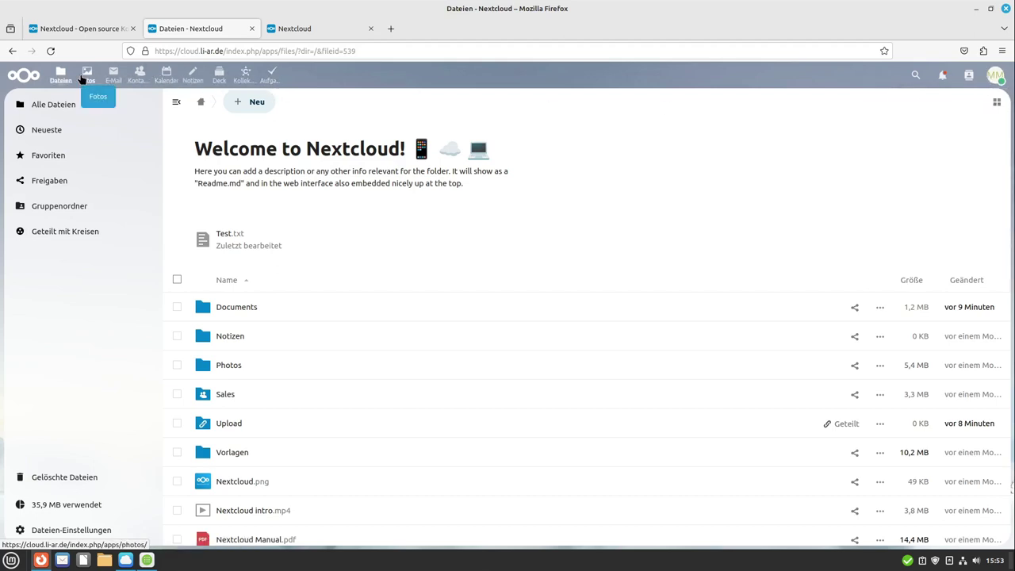
pyautogui.middleClick(274, 28)
pyautogui.middleClick(99, 30)
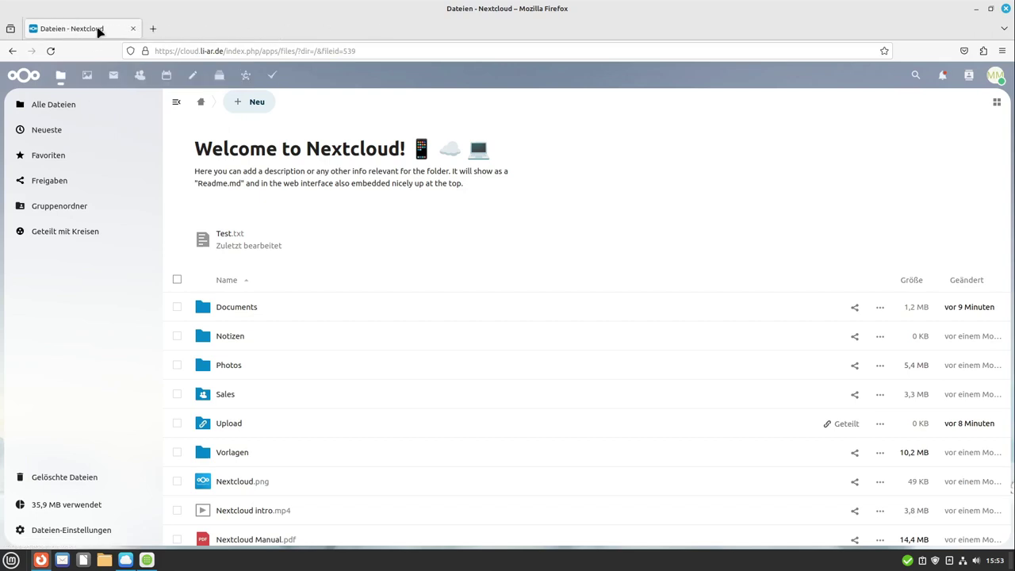
pyautogui.click(88, 78)
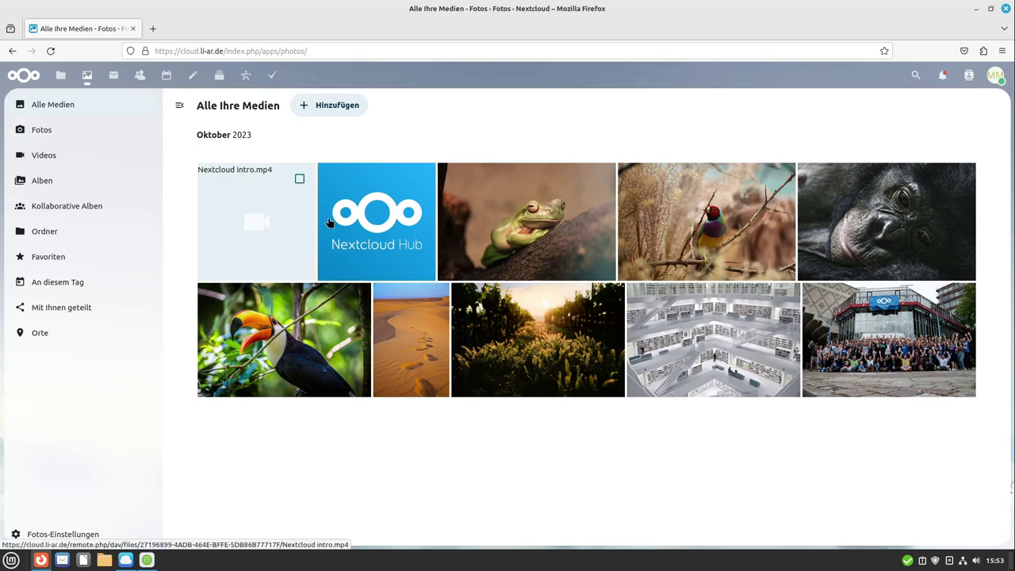
pyautogui.click(515, 209)
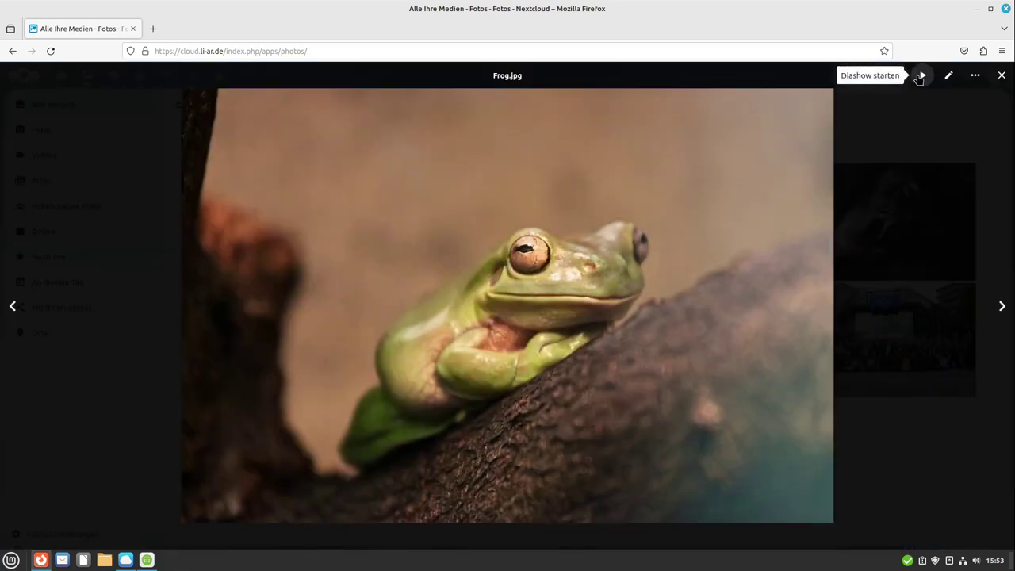
pyautogui.click(1002, 76)
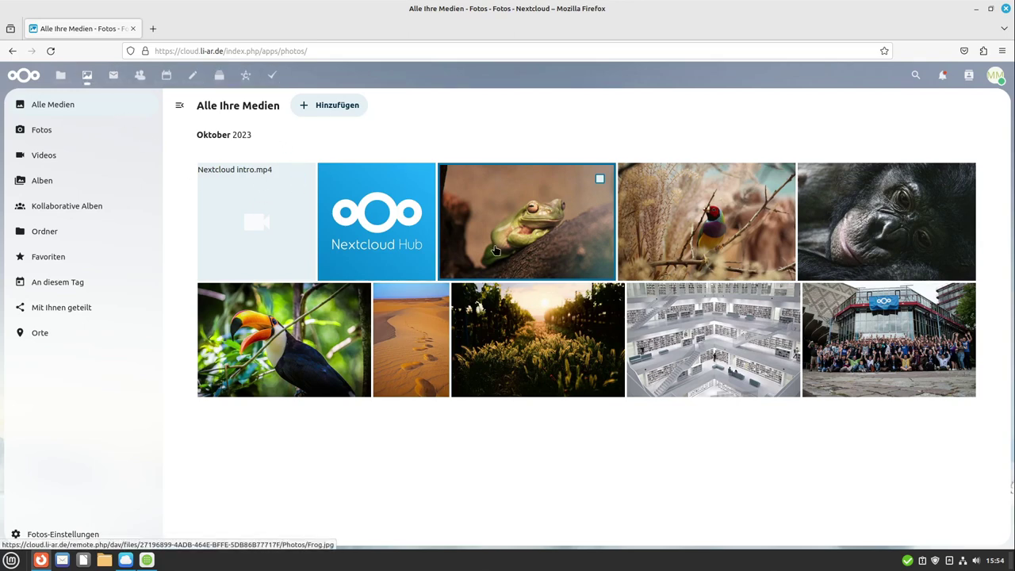
# Step: Open Nextcloud Mail's priority inbox, start a new message, and discard the draft
pyautogui.click(114, 79)
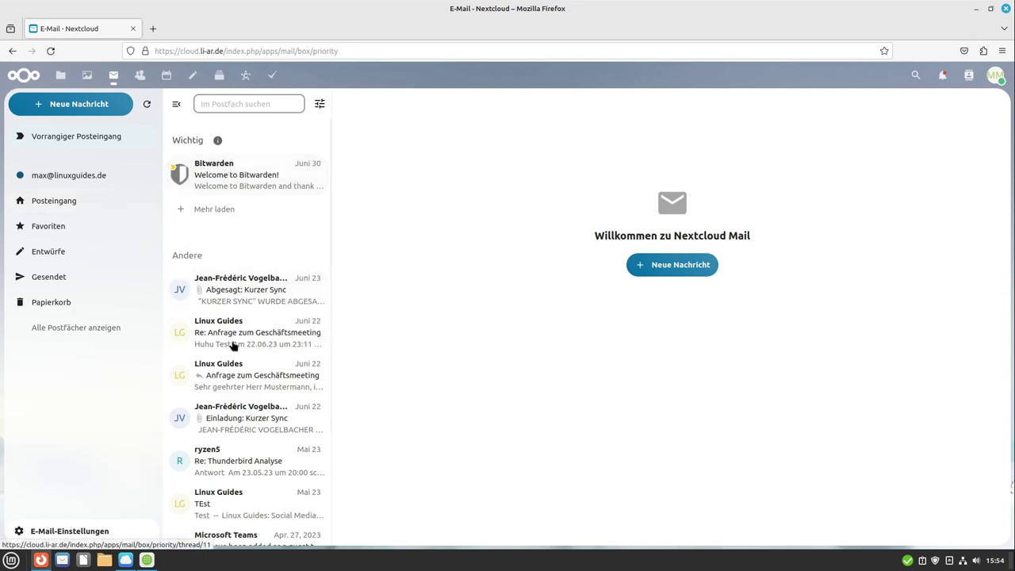
pyautogui.click(96, 108)
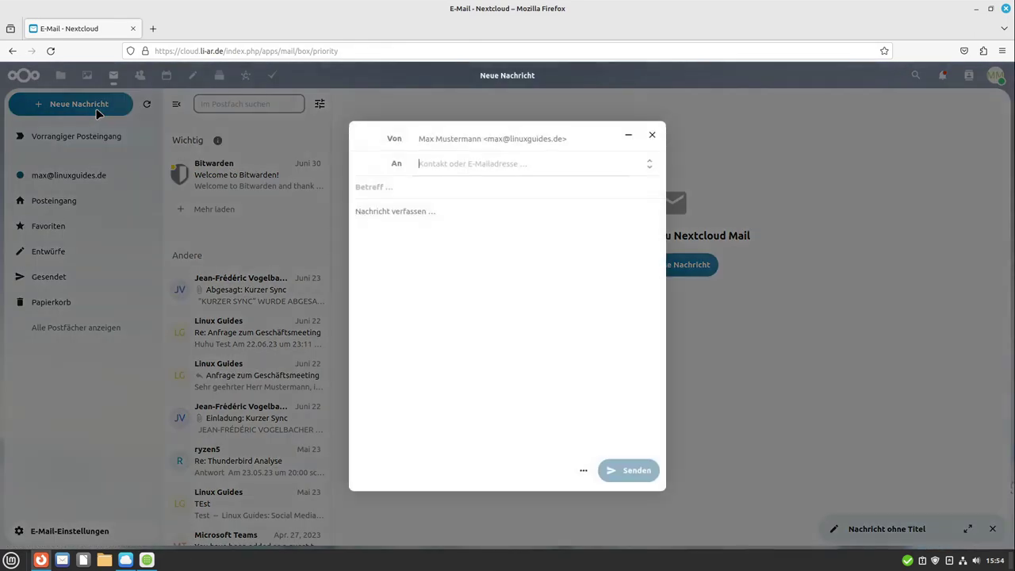
pyautogui.click(652, 134)
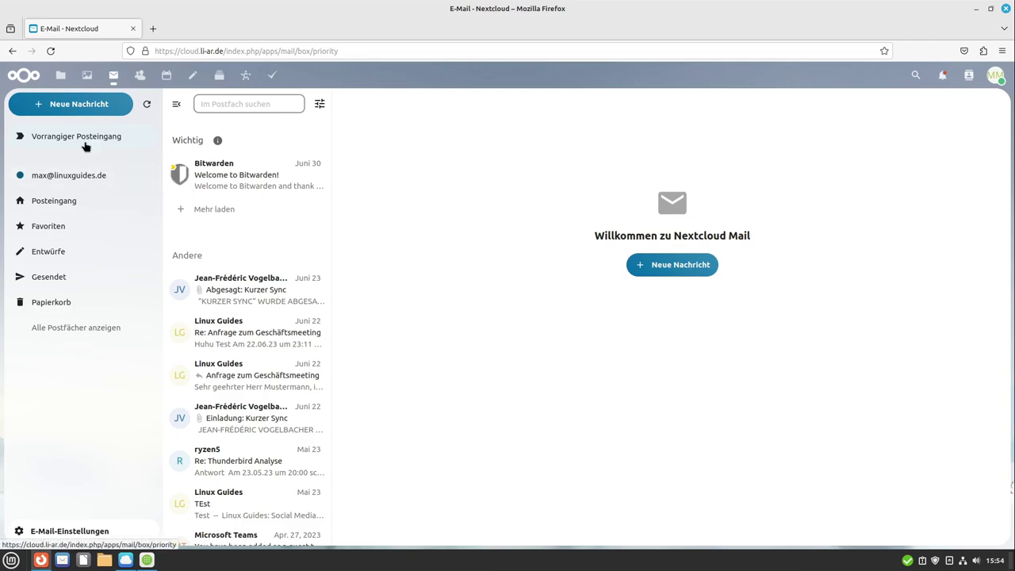
# Step: Open Kontakte and create a new blank contact
pyautogui.click(138, 74)
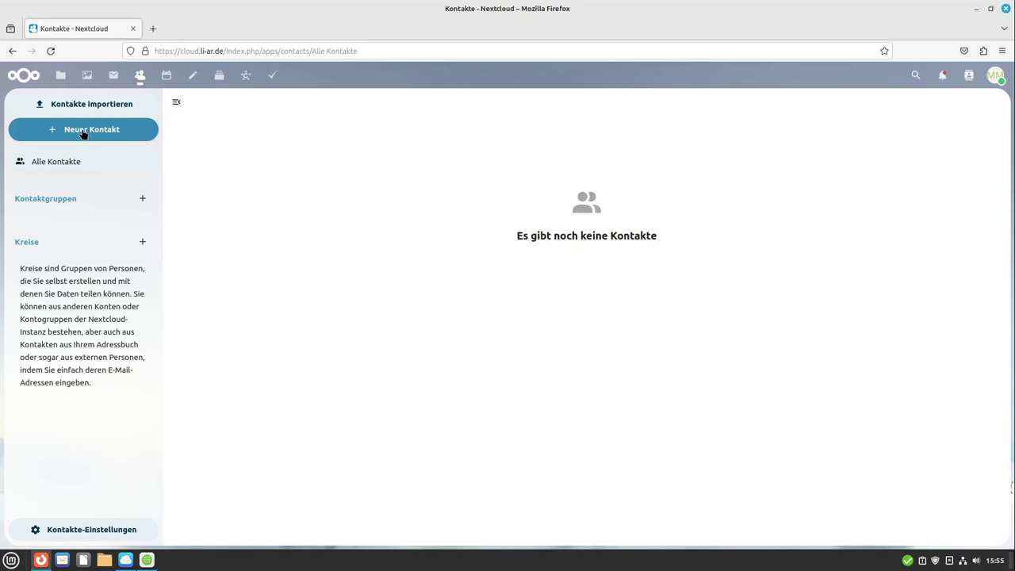
pyautogui.click(83, 133)
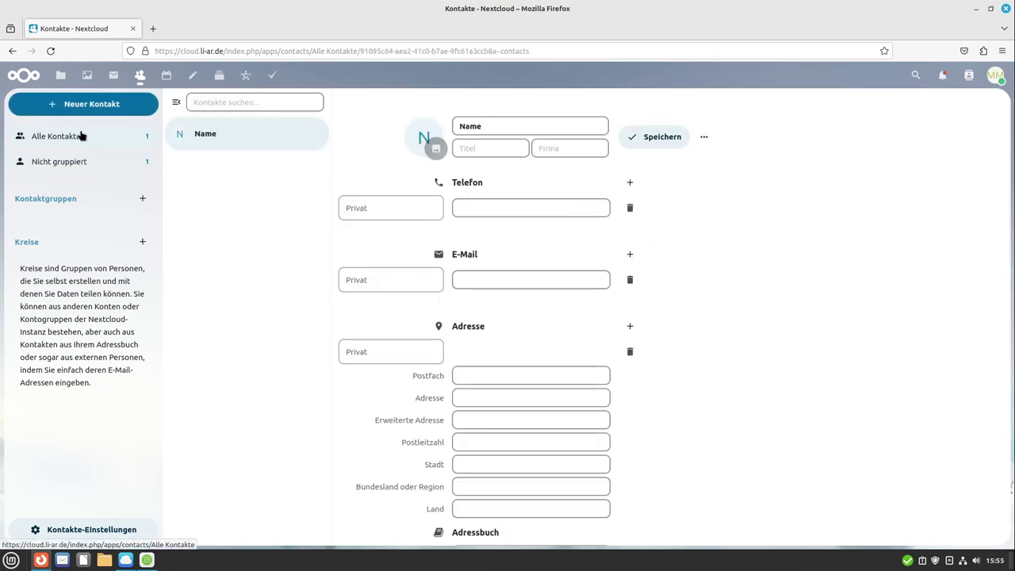
pyautogui.scroll(-3, 505, 385)
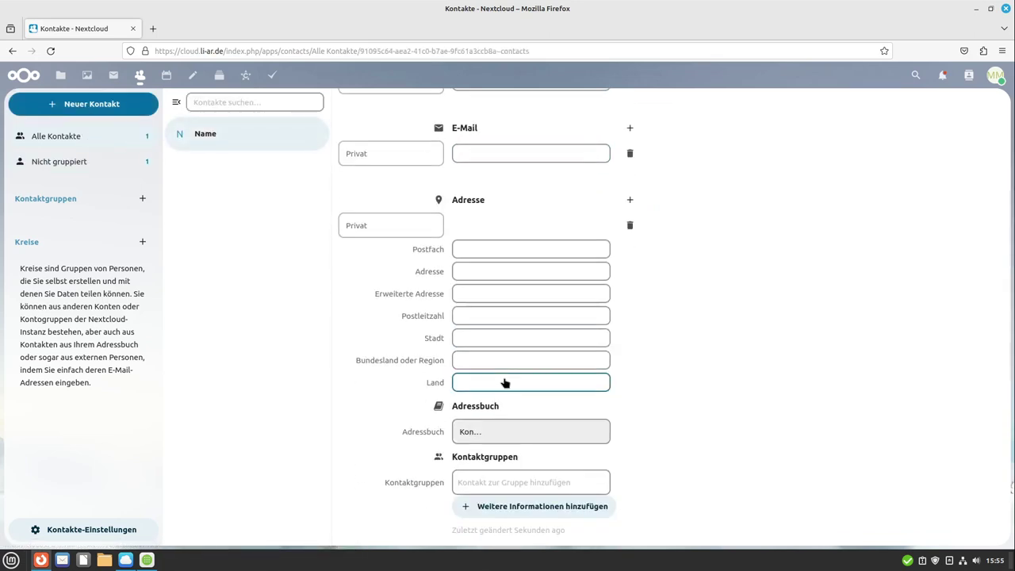
pyautogui.scroll(3, 505, 381)
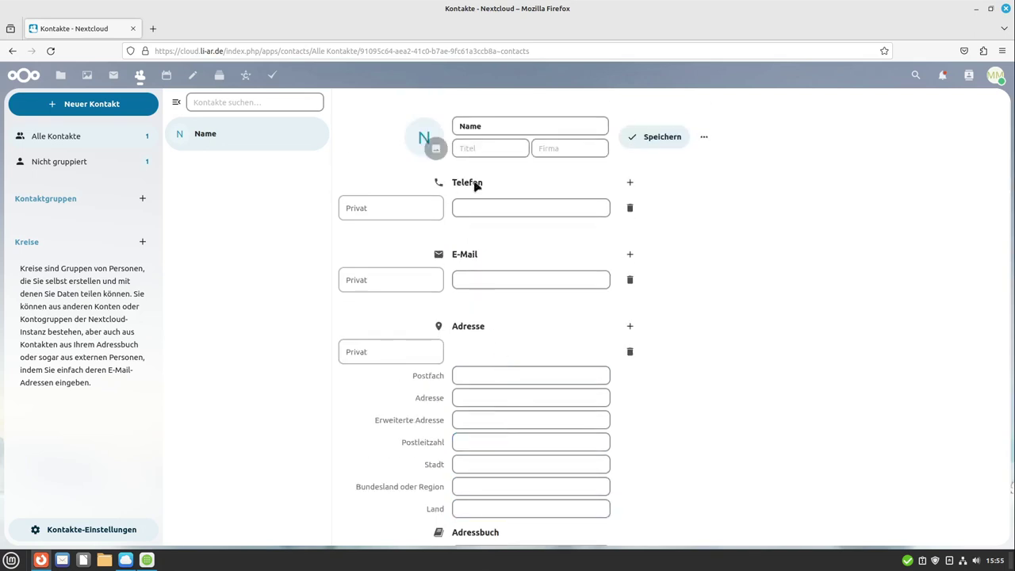
pyautogui.scroll(-3, 542, 381)
# Step: Browse the Weitere Informationen hinzufügen and Weitere Felder detail types, then close the menu
pyautogui.click(522, 507)
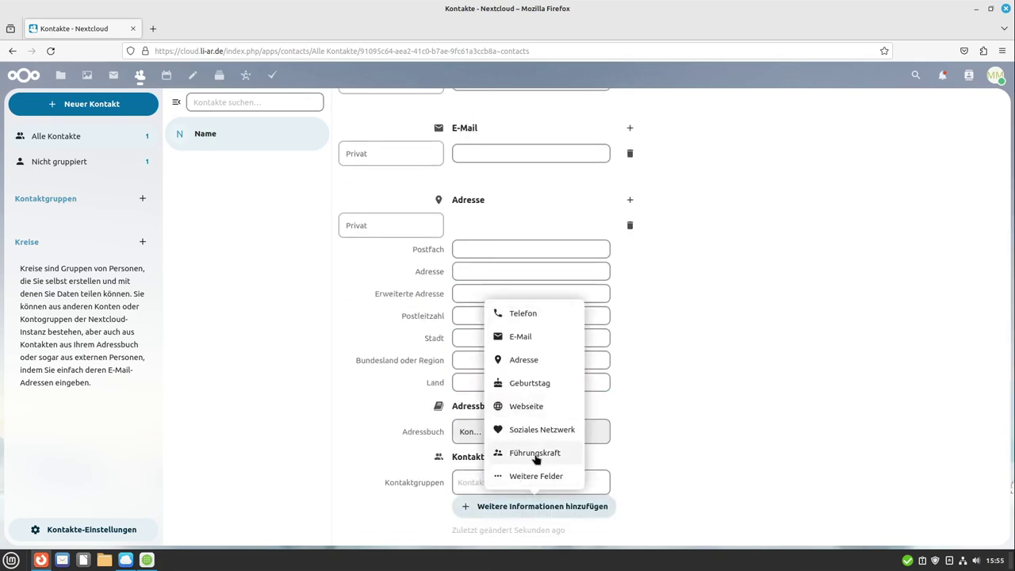
pyautogui.click(536, 475)
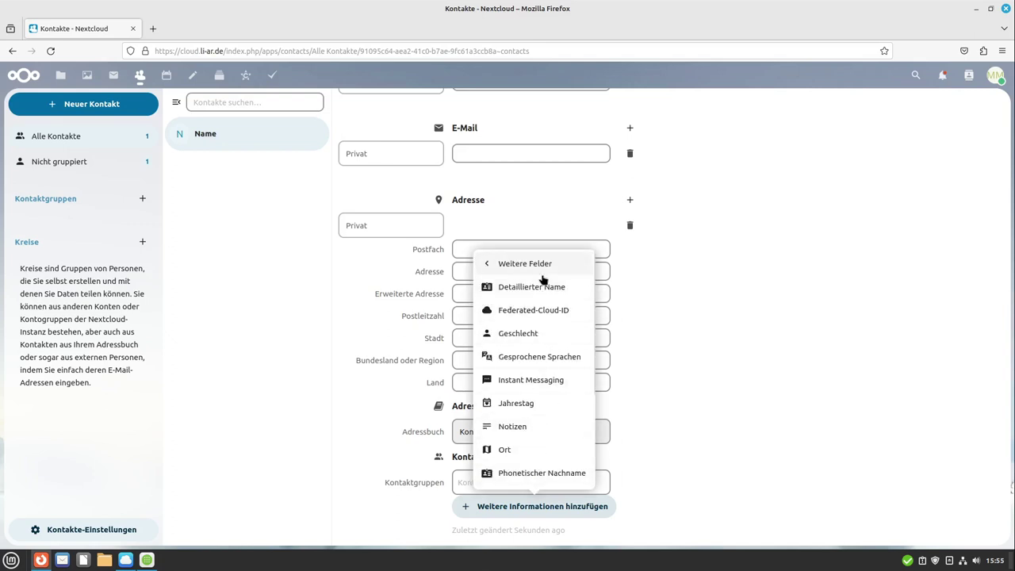
pyautogui.scroll(-3, 539, 295)
pyautogui.scroll(3, 539, 317)
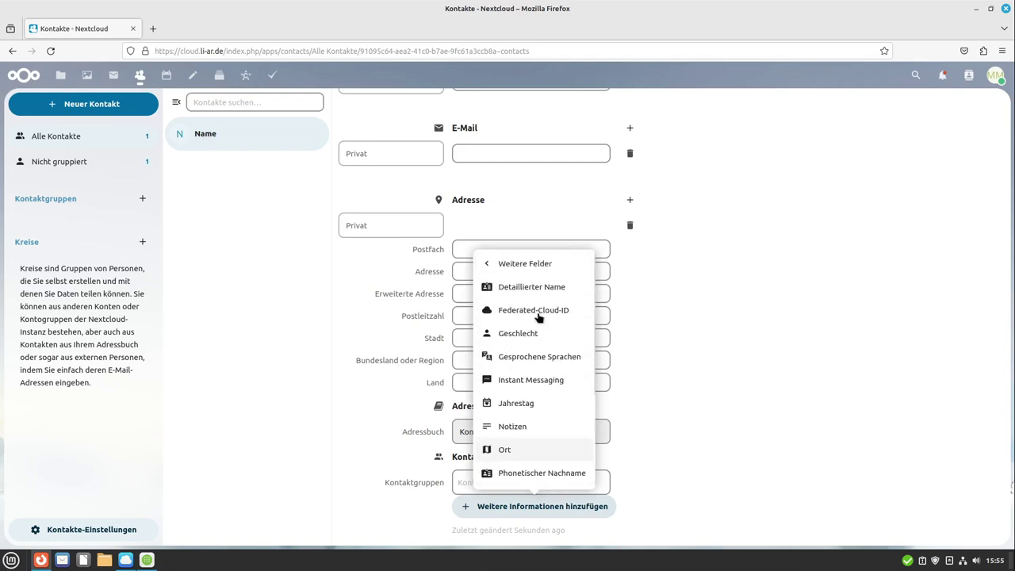
pyautogui.click(531, 270)
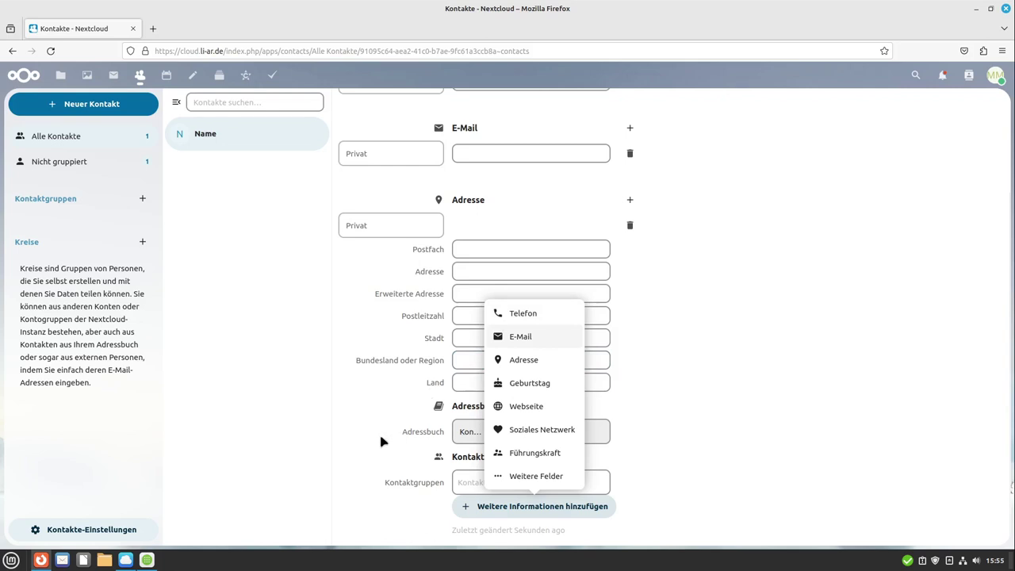
pyautogui.click(377, 398)
pyautogui.scroll(3, 378, 398)
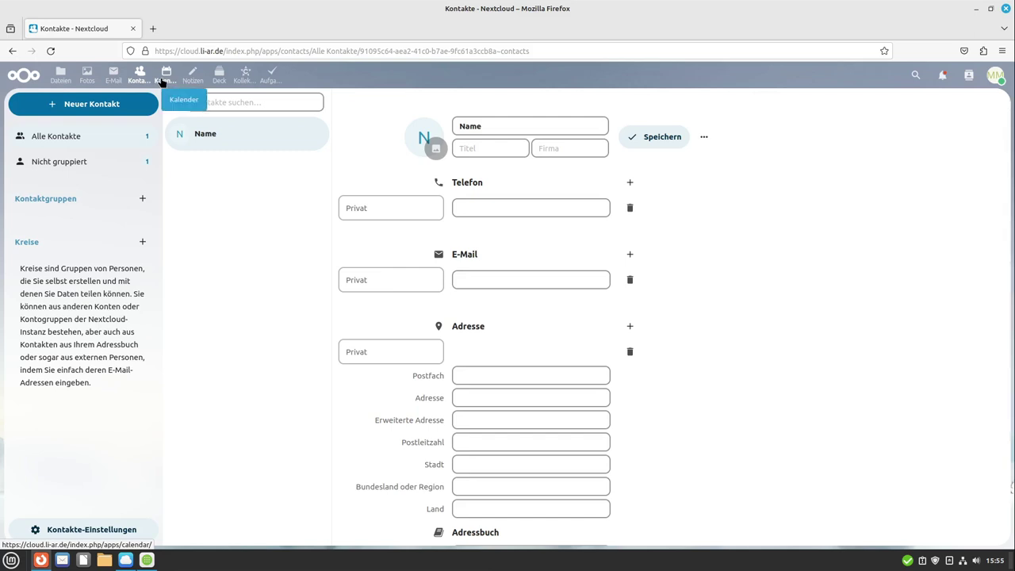
# Step: Google 'android nextcloud linux guides' in a new tab, accept cookies, and return to Contacts
pyautogui.click(153, 29)
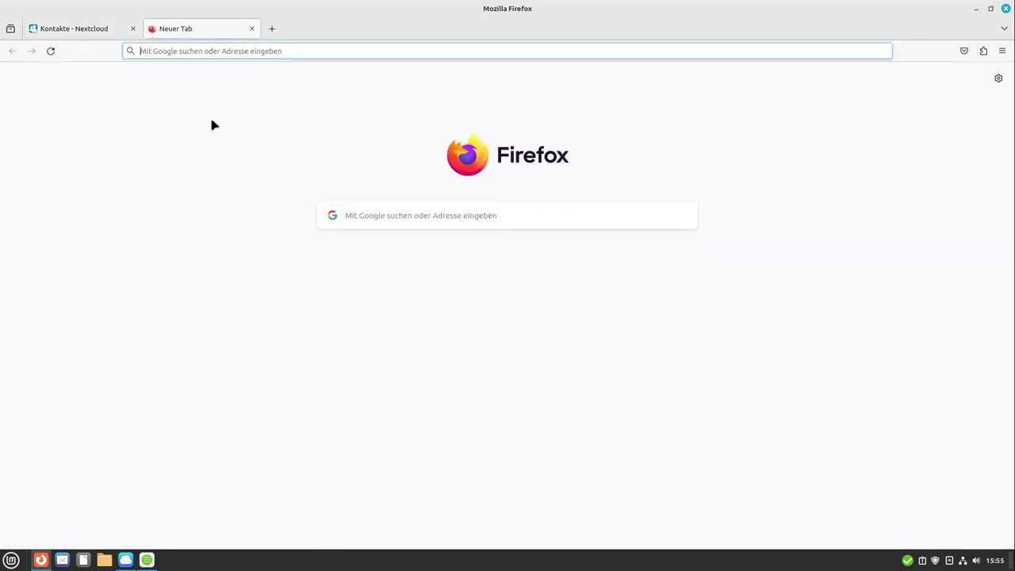
pyautogui.write('andro')
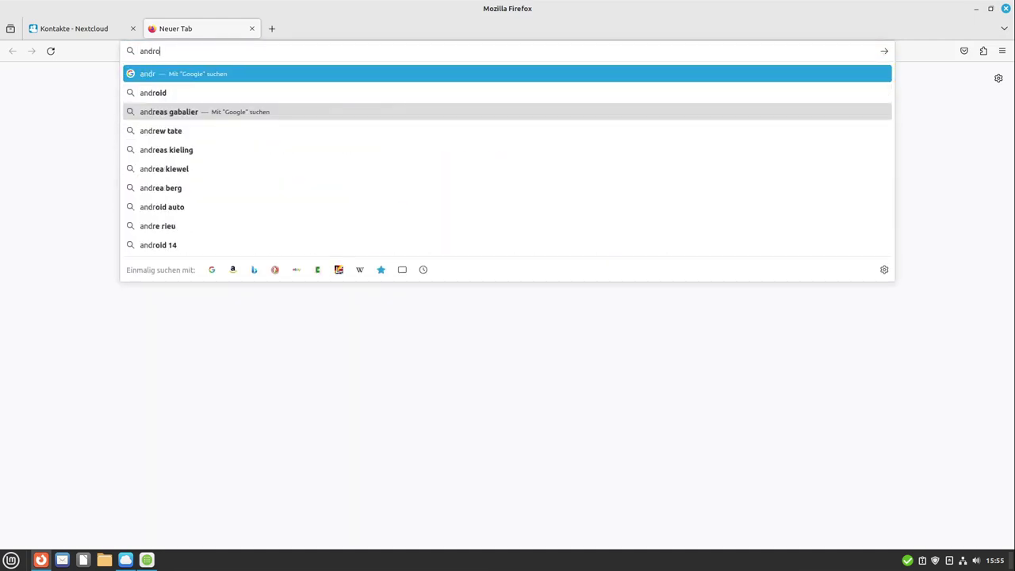
pyautogui.write('id nextcloud linux guides')
pyautogui.press('Return')
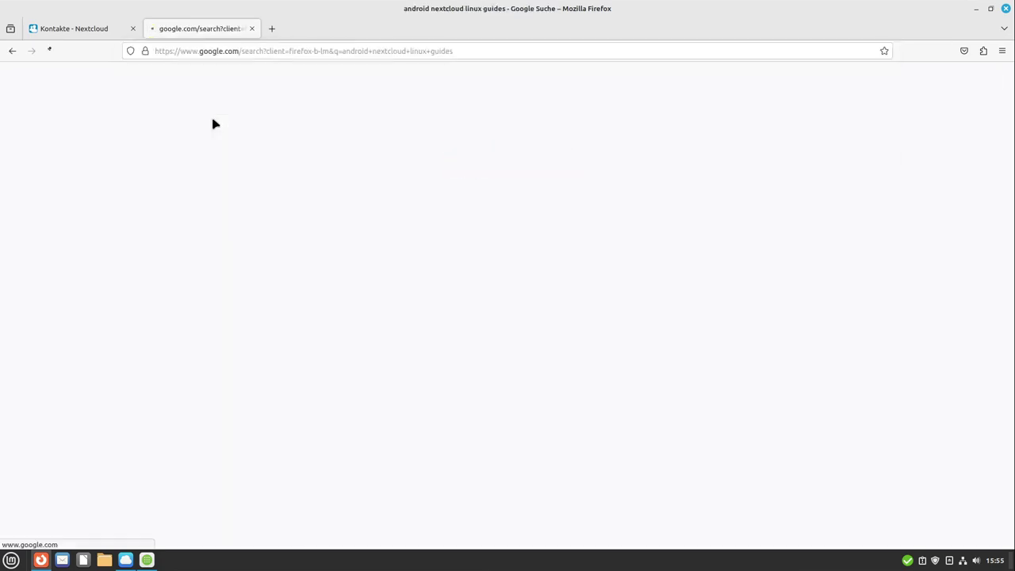
pyautogui.click(542, 461)
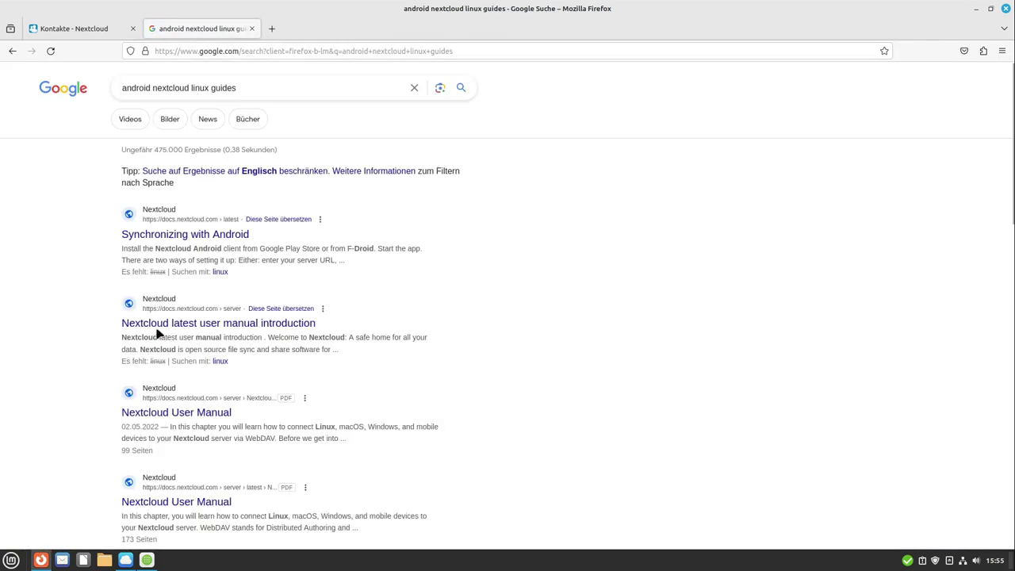
pyautogui.scroll(-4, 94, 284)
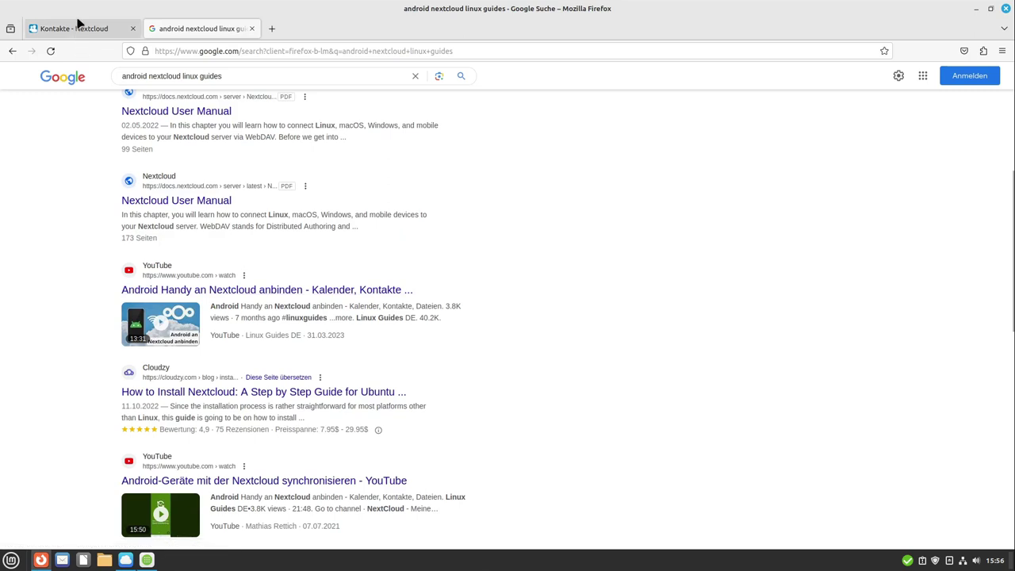
pyautogui.click(73, 24)
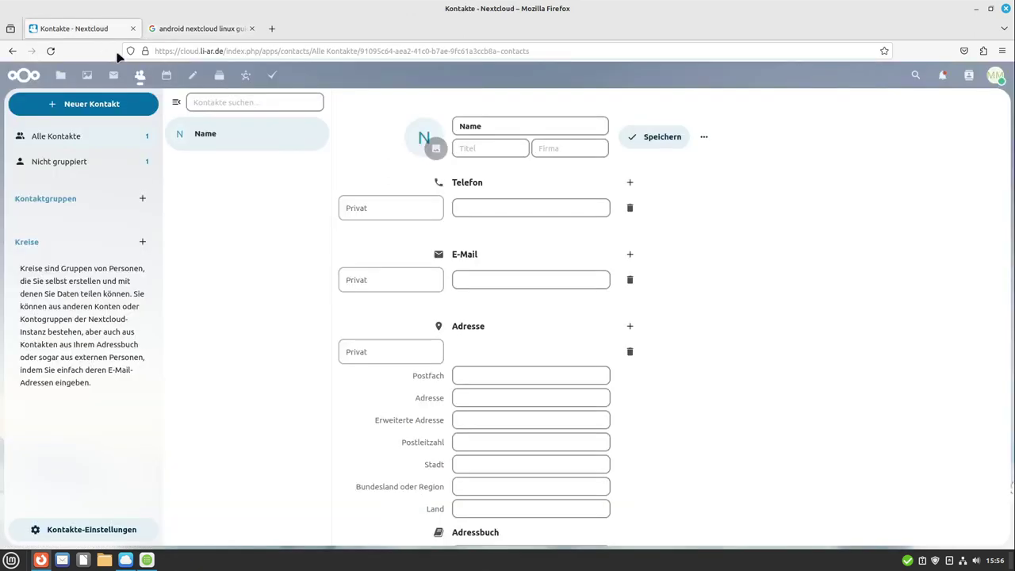
# Step: Open Kalender and switch it to the Woche view showing week 45 of 2023
pyautogui.click(168, 79)
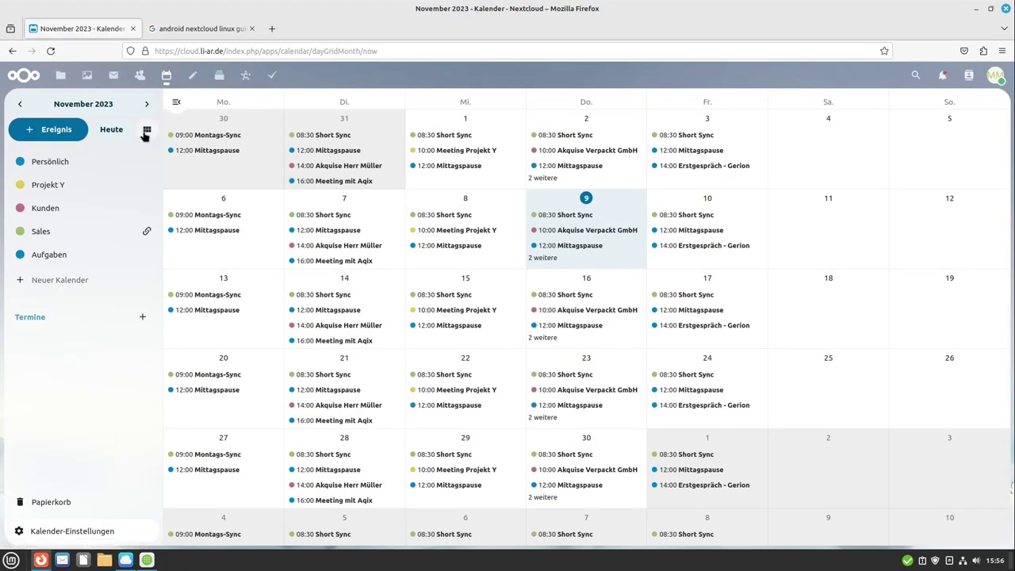
pyautogui.click(147, 131)
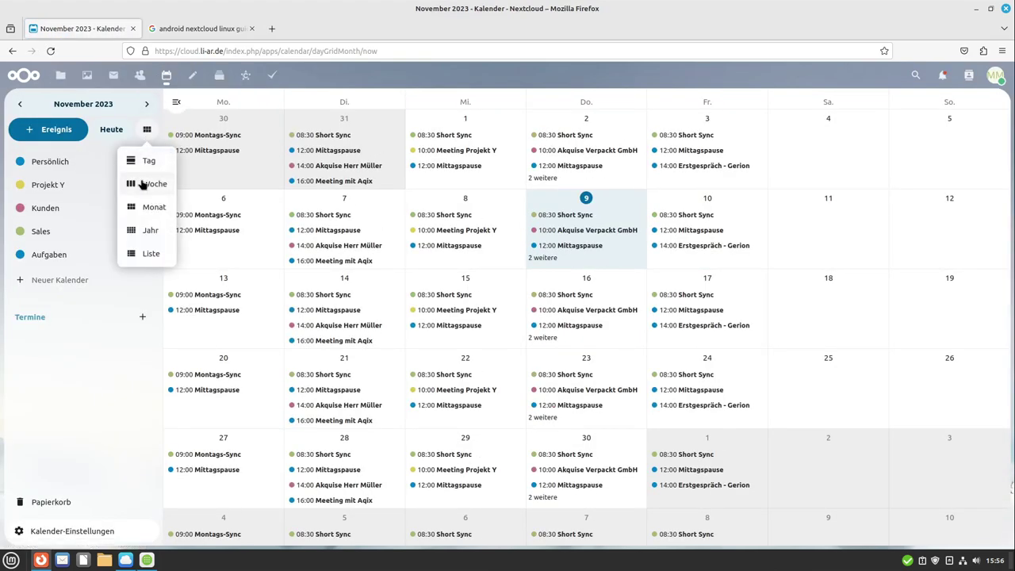
pyautogui.click(143, 184)
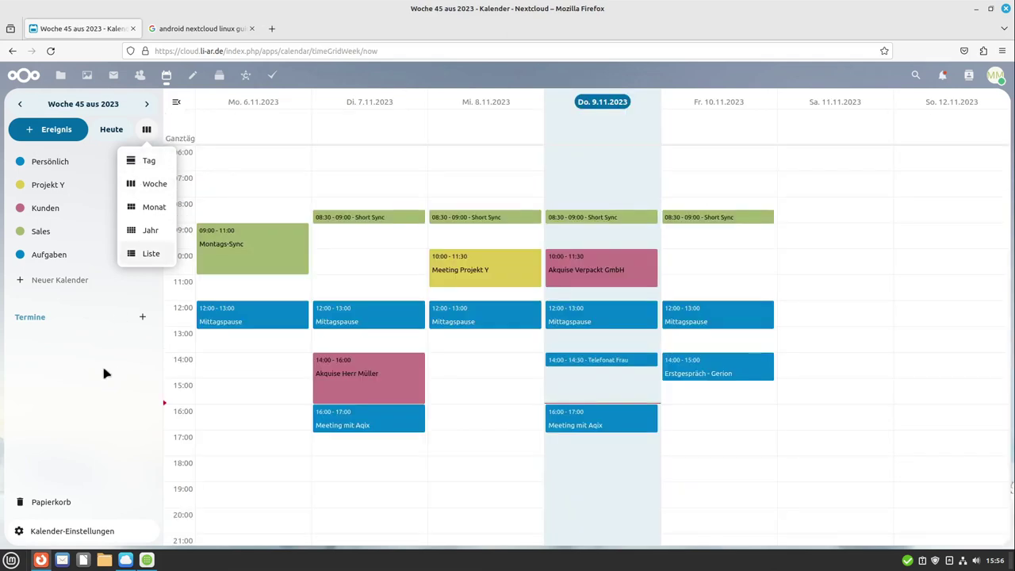
pyautogui.click(109, 373)
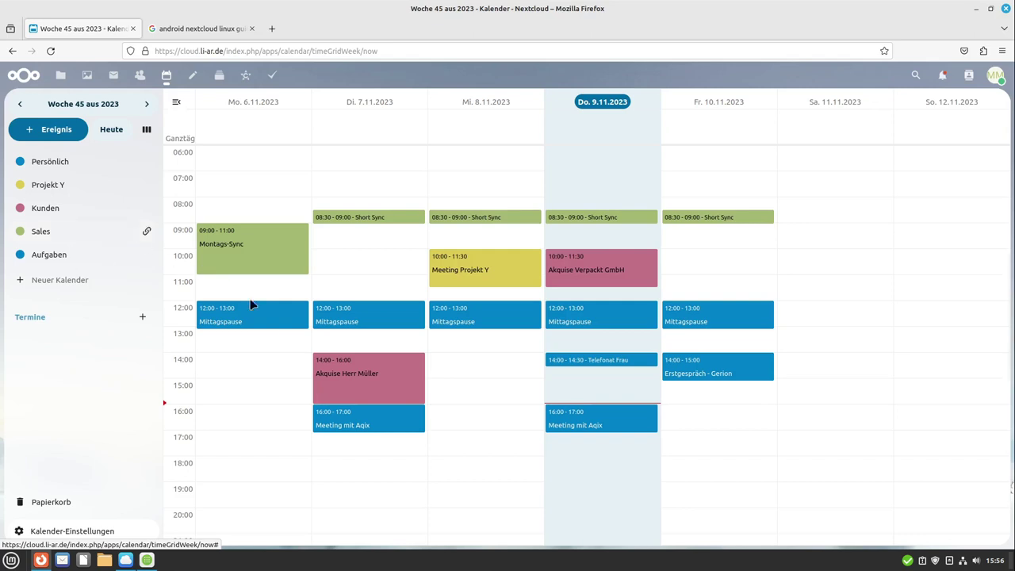
# Step: Draft an event titled 'Test' on Tuesday 07.11.2023 from 10:00 to 11:00
pyautogui.moveTo(396, 256); pyautogui.dragTo(387, 270)
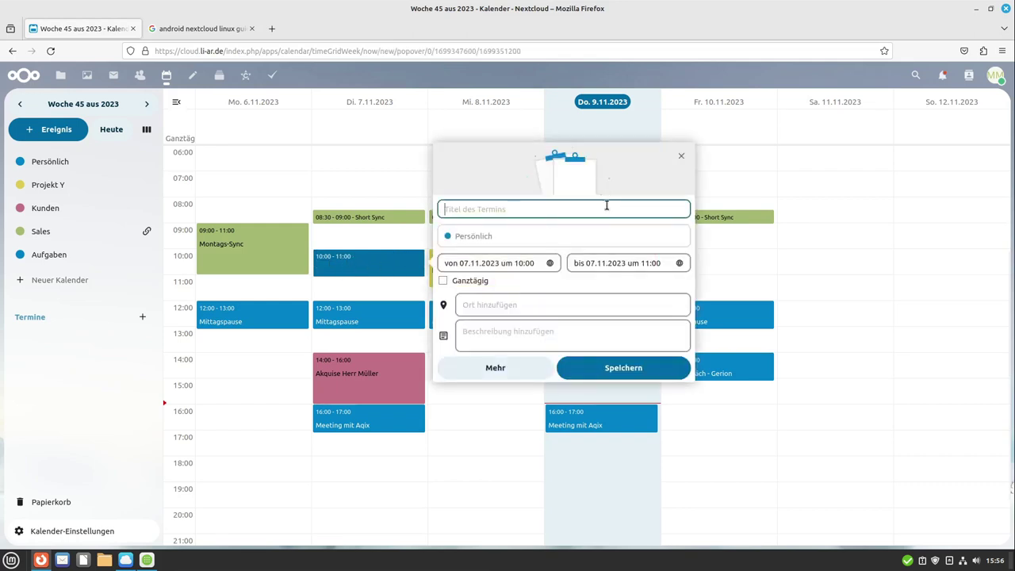
pyautogui.write('Test')
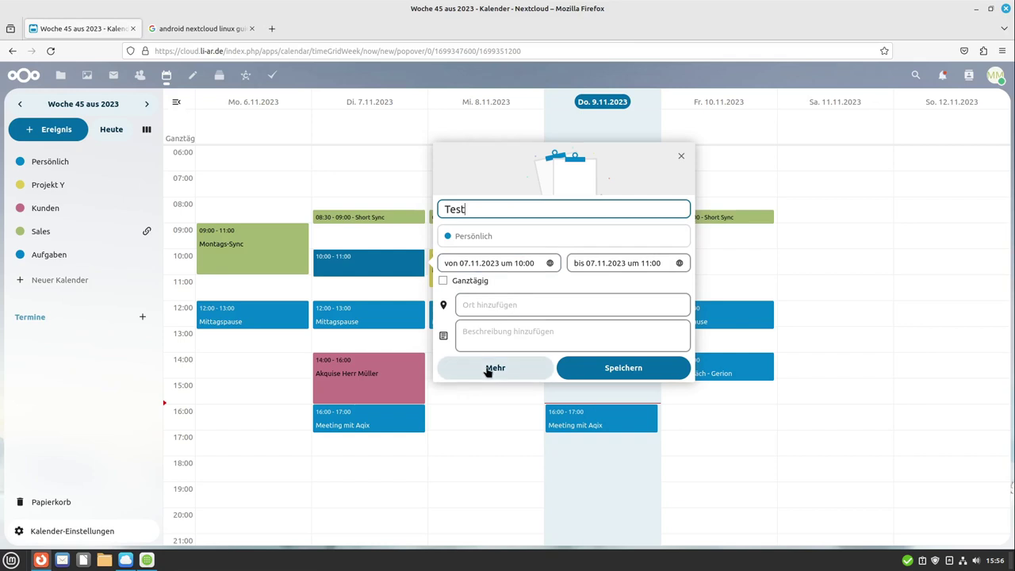
pyautogui.click(484, 303)
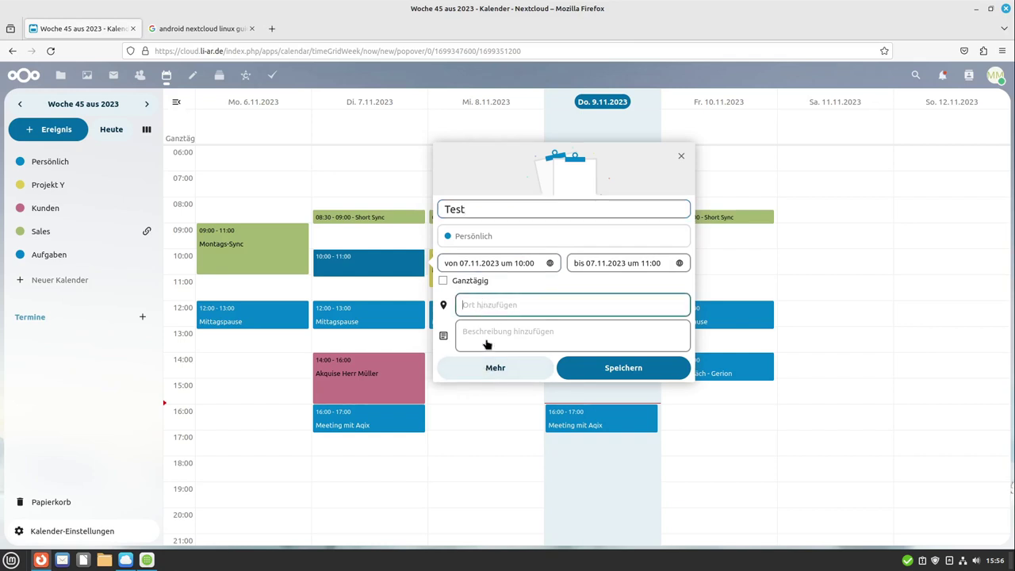